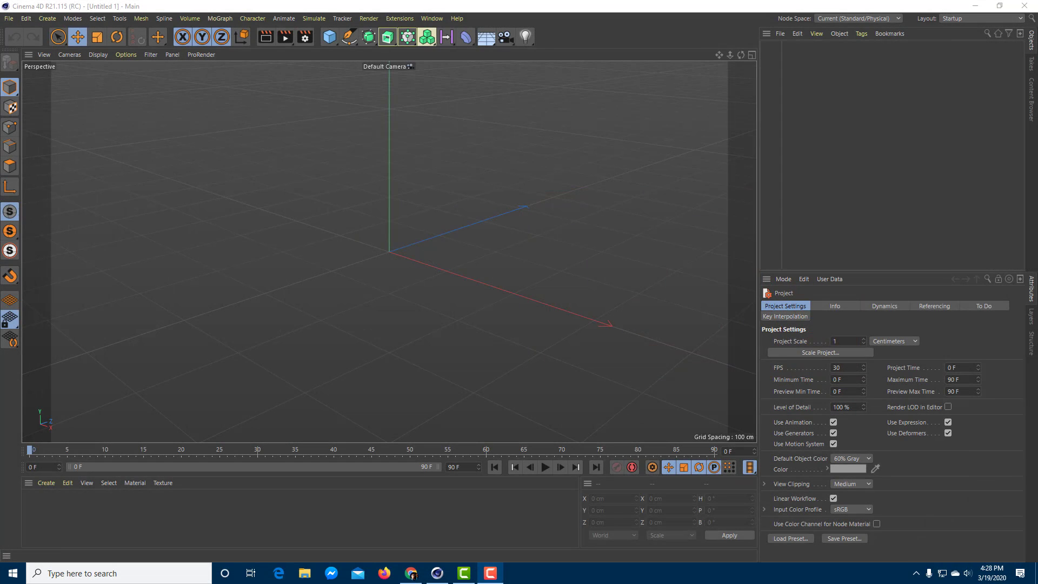
Add a particle Emitter from the Simulate > Particles menu
left_click(663, 220)
left_click_drag(666, 226, 662, 247, "alt")
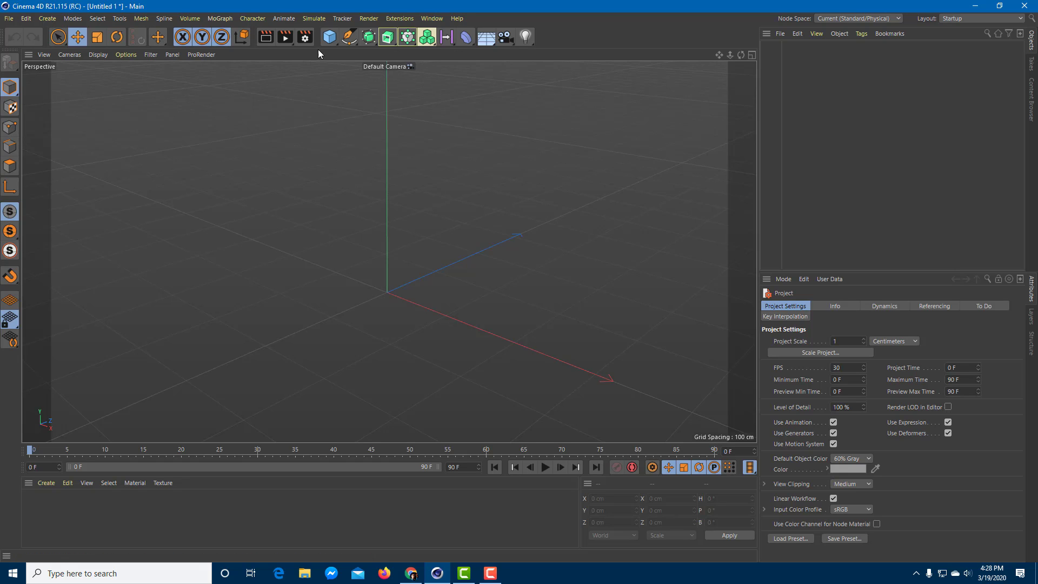
left_click(308, 18)
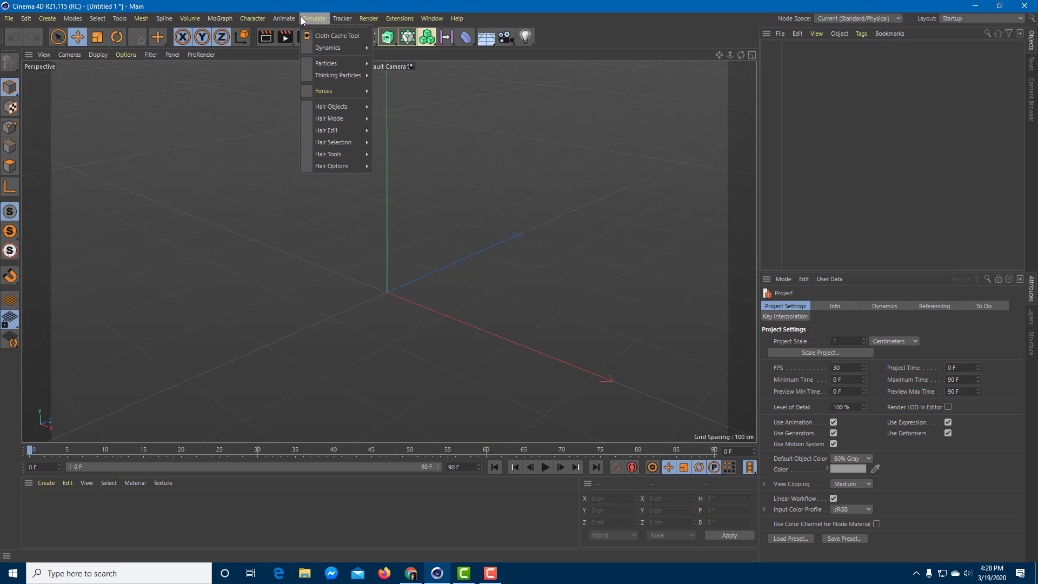
mouse_move(329, 68)
left_click(397, 66)
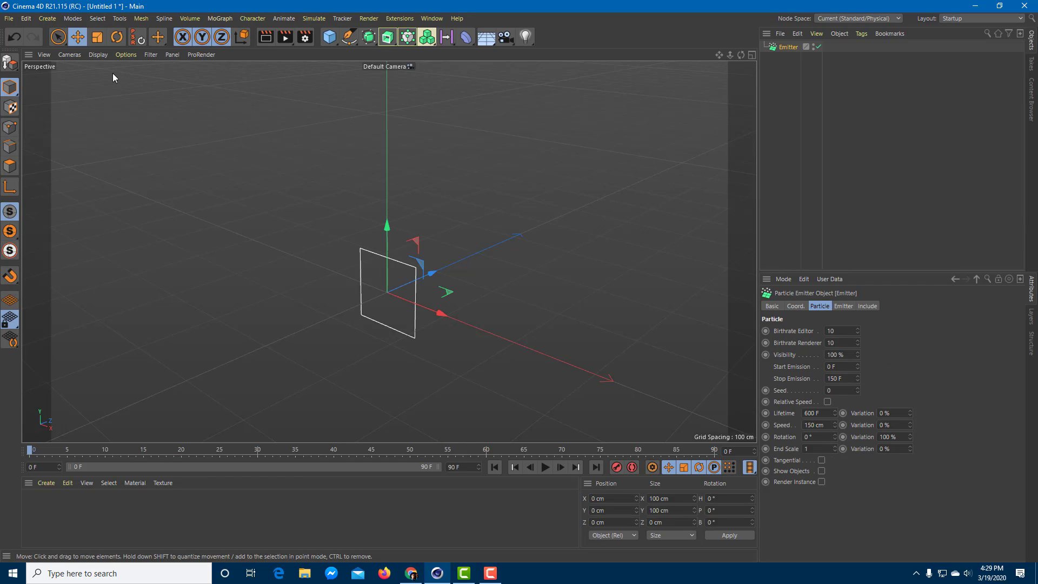
Pitch the emitter to 90° and play to frame 51 to watch particles rise
left_click(117, 37)
left_click_drag(369, 267, 337, 294)
key("ctrl+z")
left_click(735, 509)
type("90")
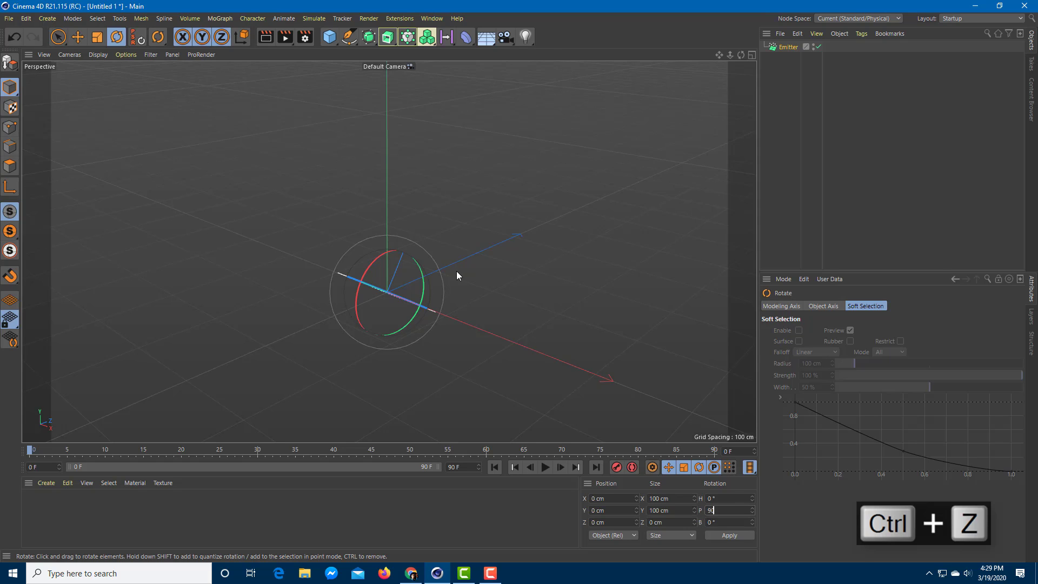
key("Return")
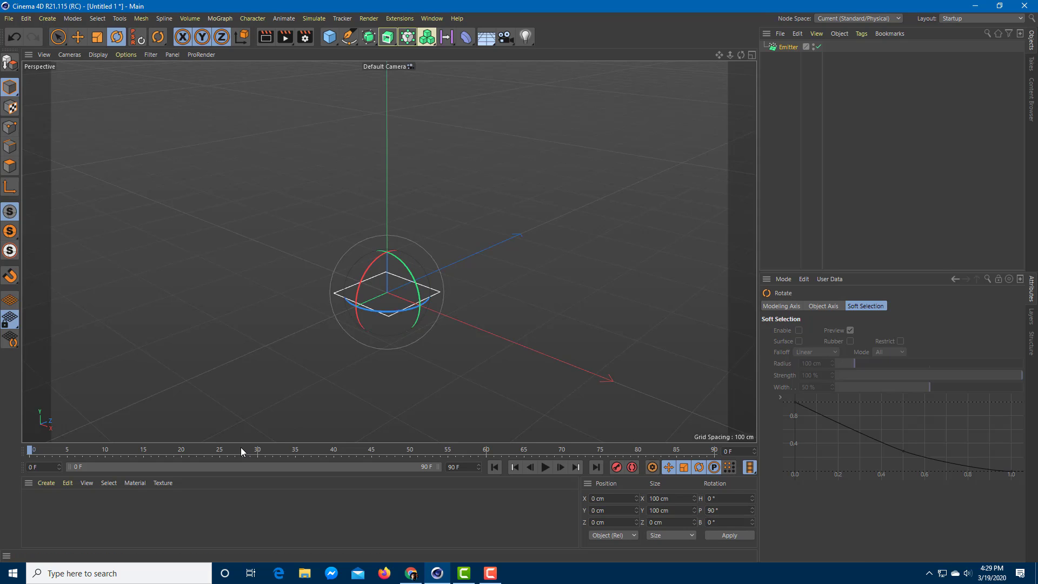
key("F8")
key("F8")
left_click_drag(281, 452, 417, 452)
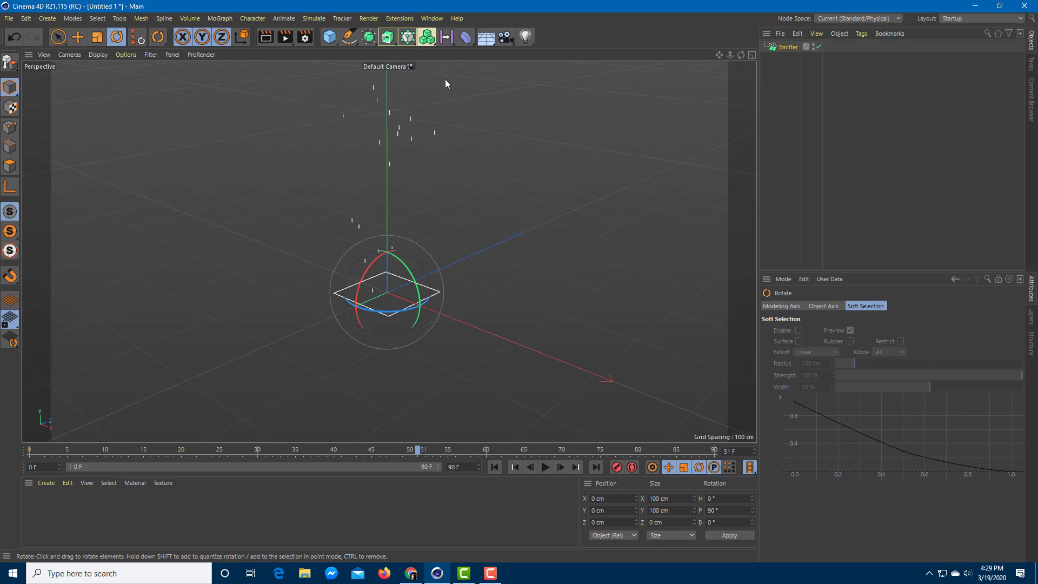
Add an Environment object from the Floor flyout, undoing the accidental Floor
left_click(486, 39)
key("ctrl+z")
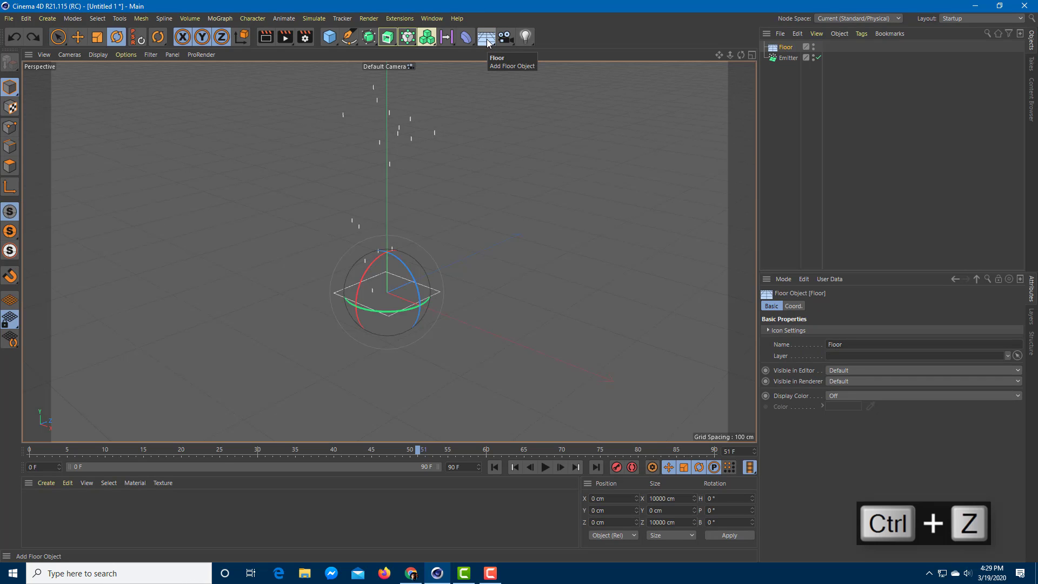
left_click(487, 39)
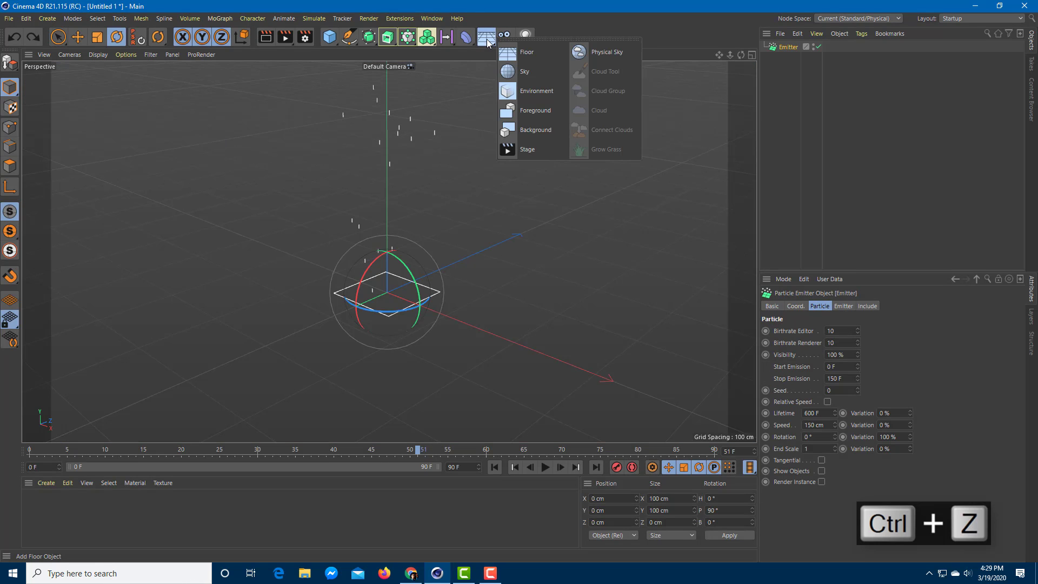
left_click(542, 95)
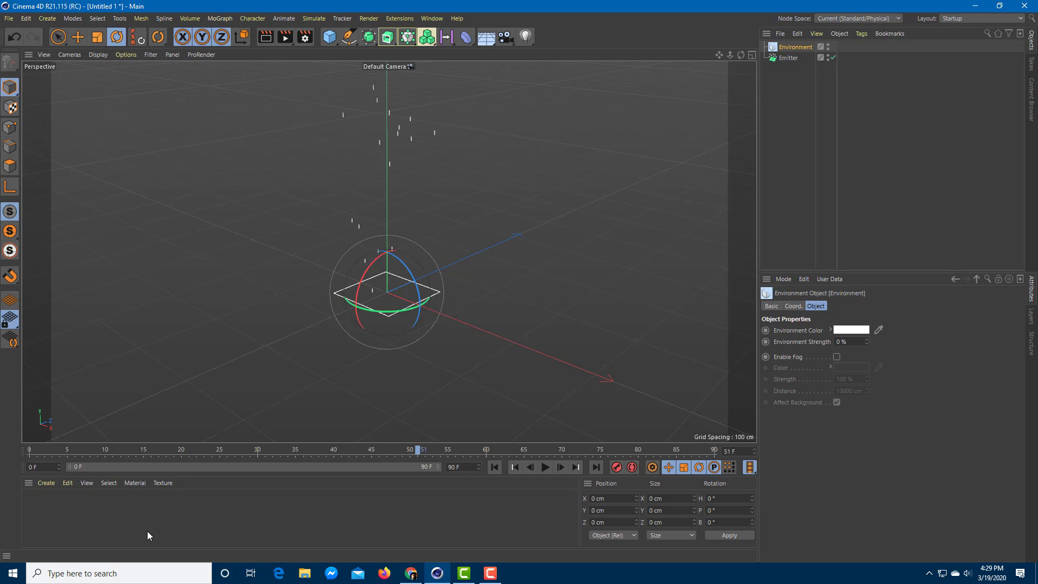
Create a new PyroCluster VolumeTracer material and drop it onto the Environment object
left_click(47, 482)
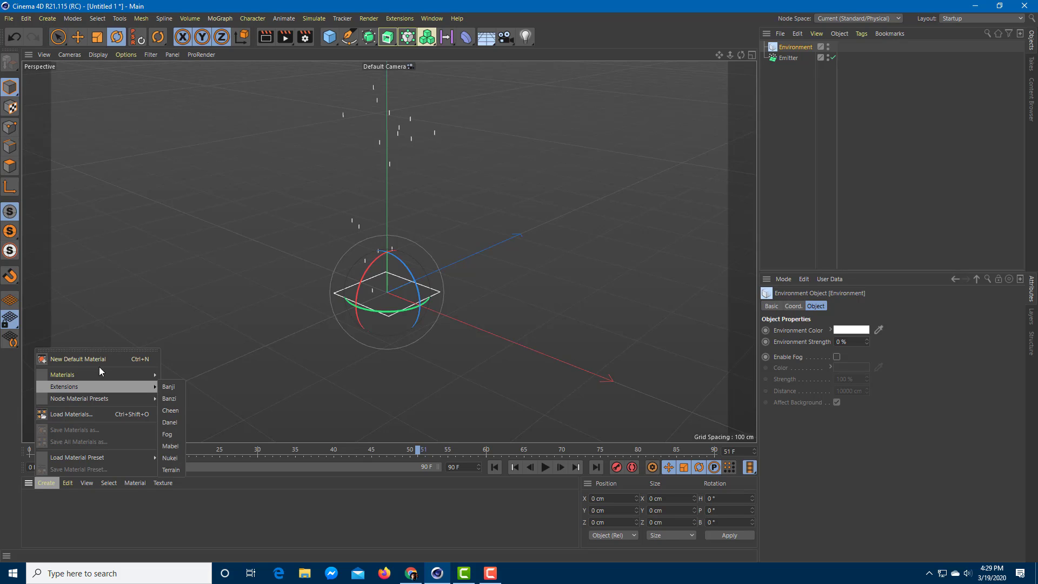
mouse_move(102, 373)
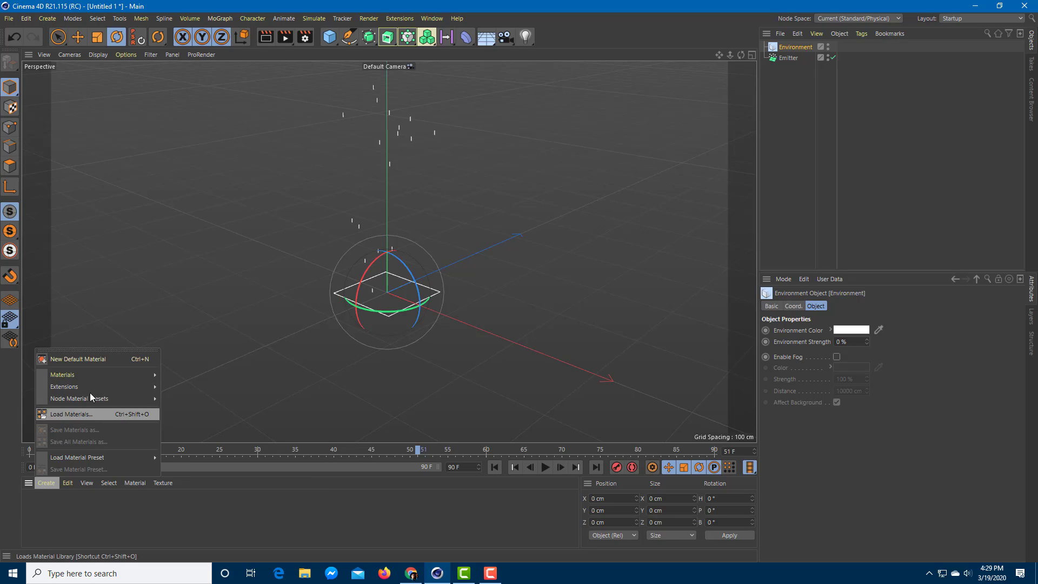
key("Escape")
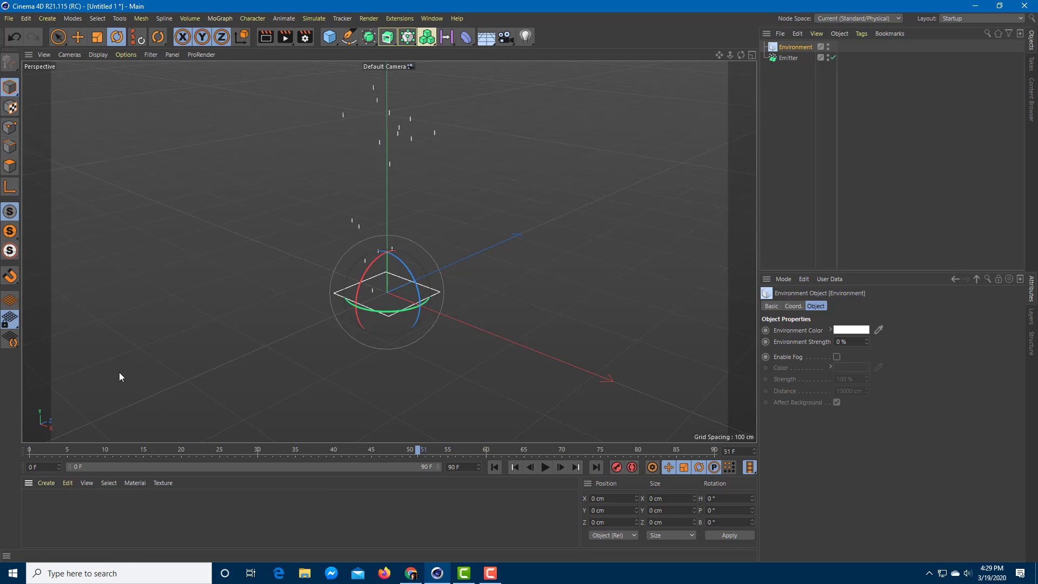
left_click(52, 483)
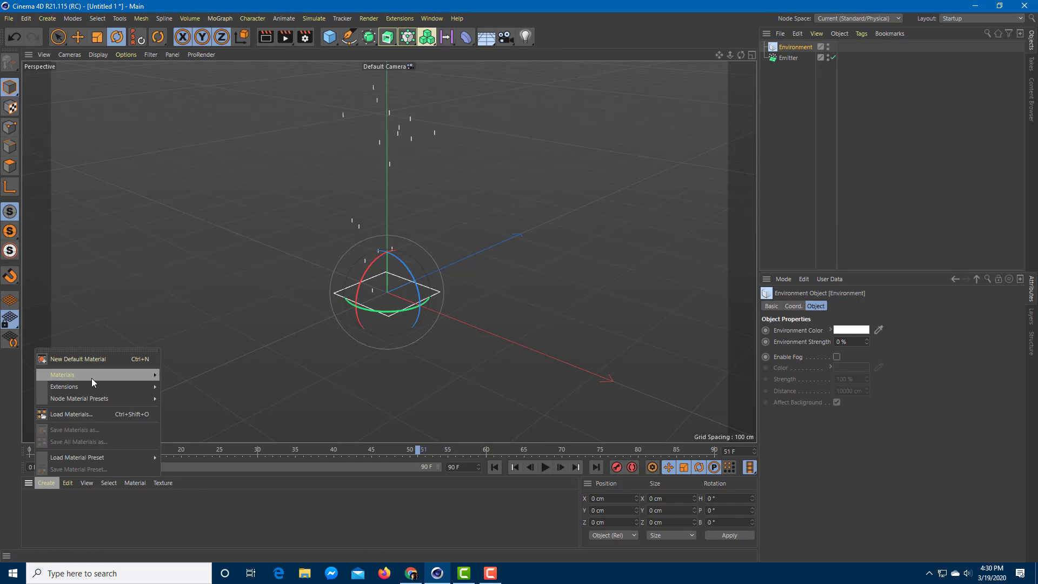
mouse_move(92, 375)
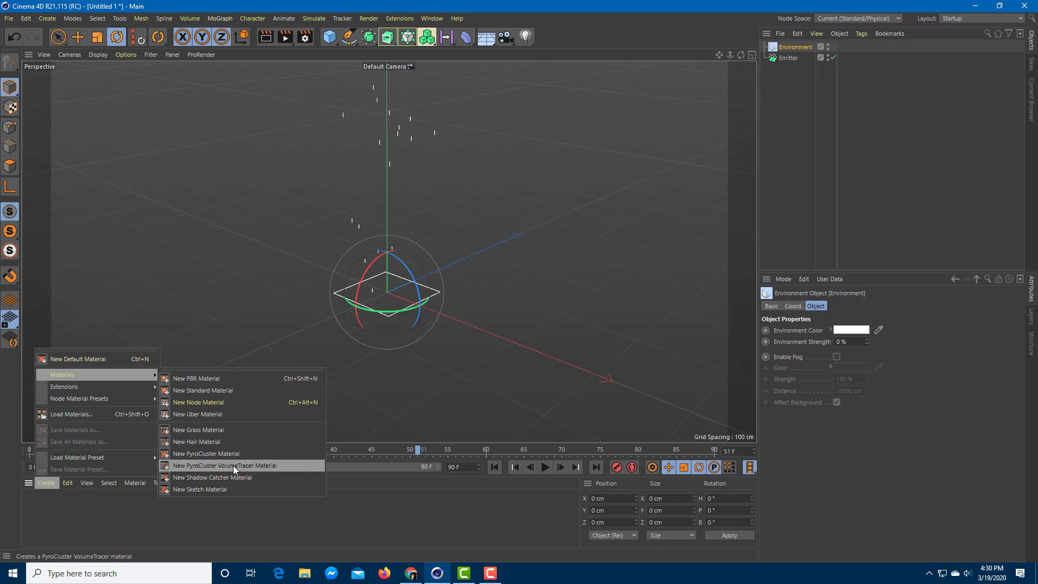
left_click(267, 467)
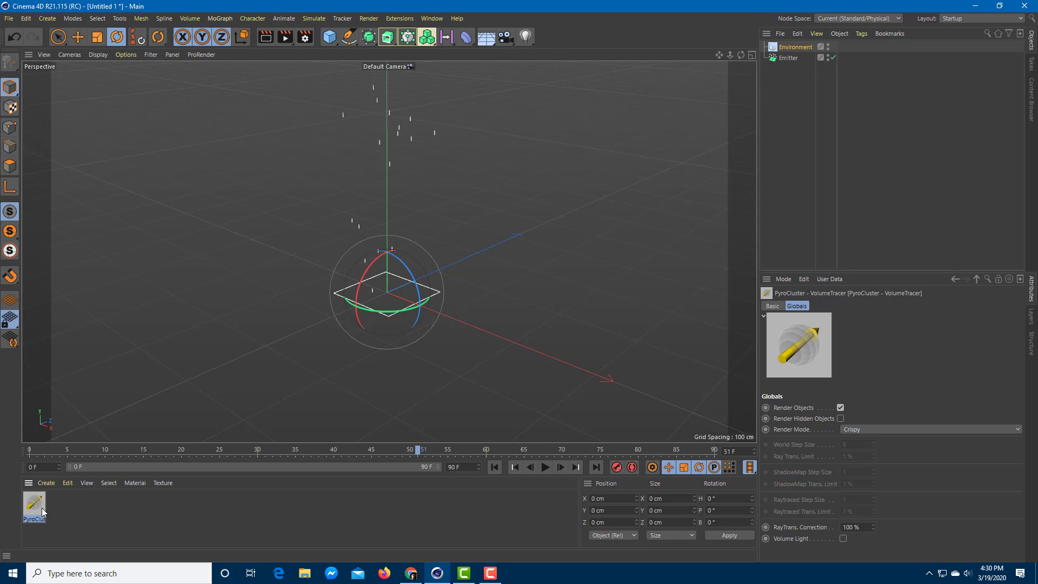
left_click_drag(41, 507, 793, 49)
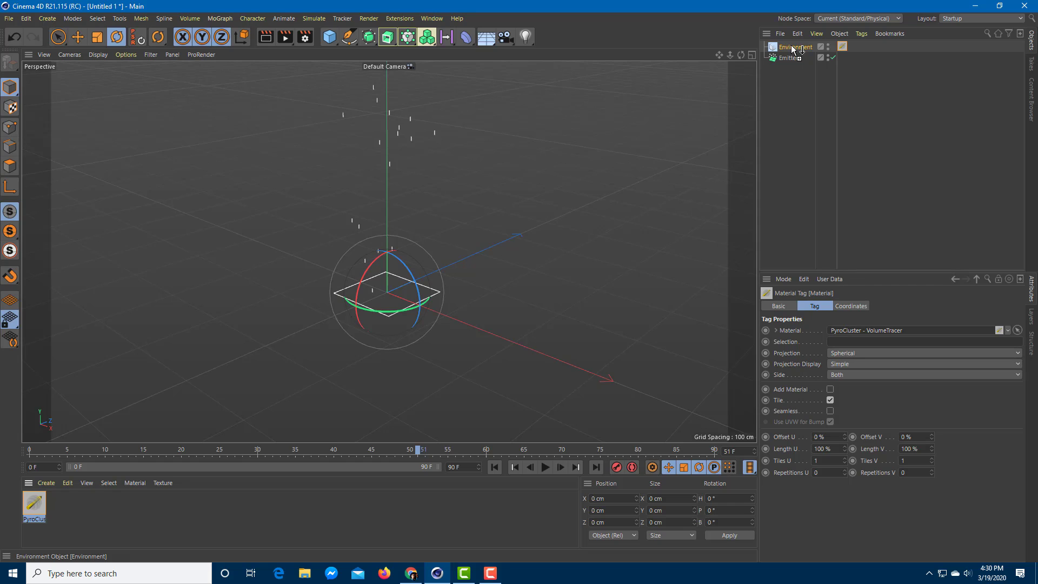
Create a new PyroCluster material, apply it to the Emitter, and scrub to preview particles
left_click(47, 482)
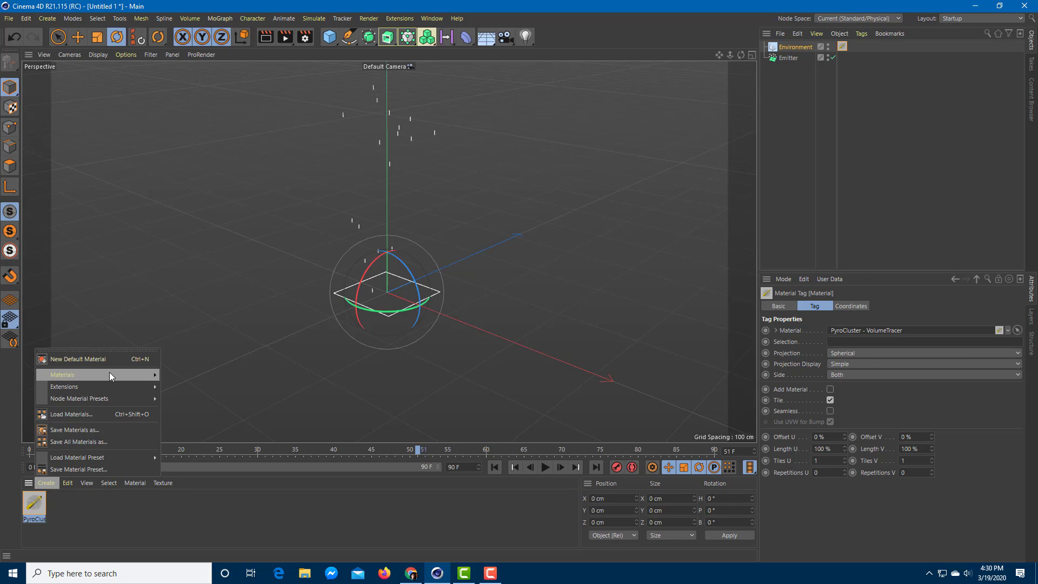
mouse_move(148, 375)
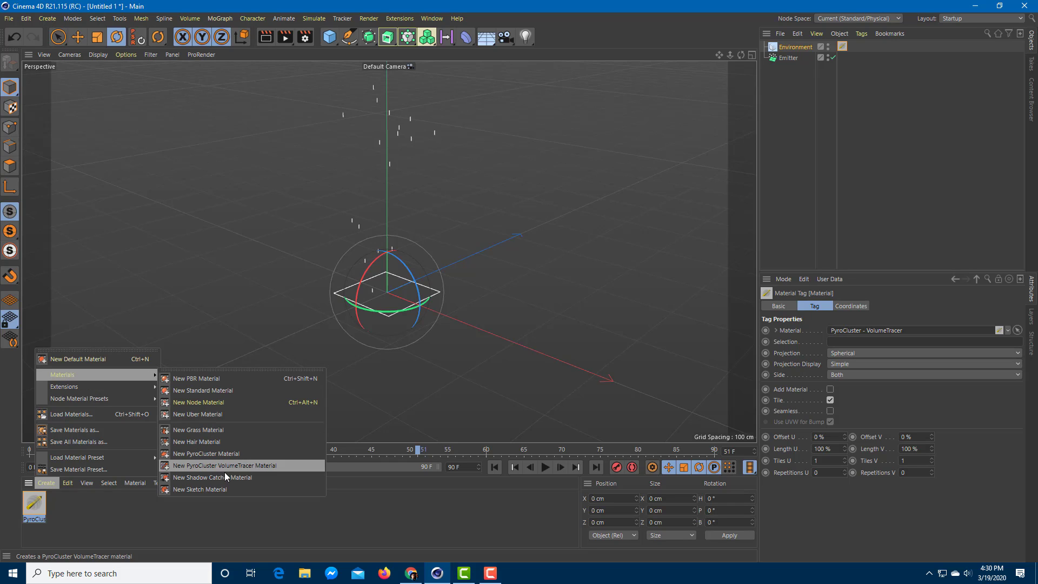
left_click(257, 453)
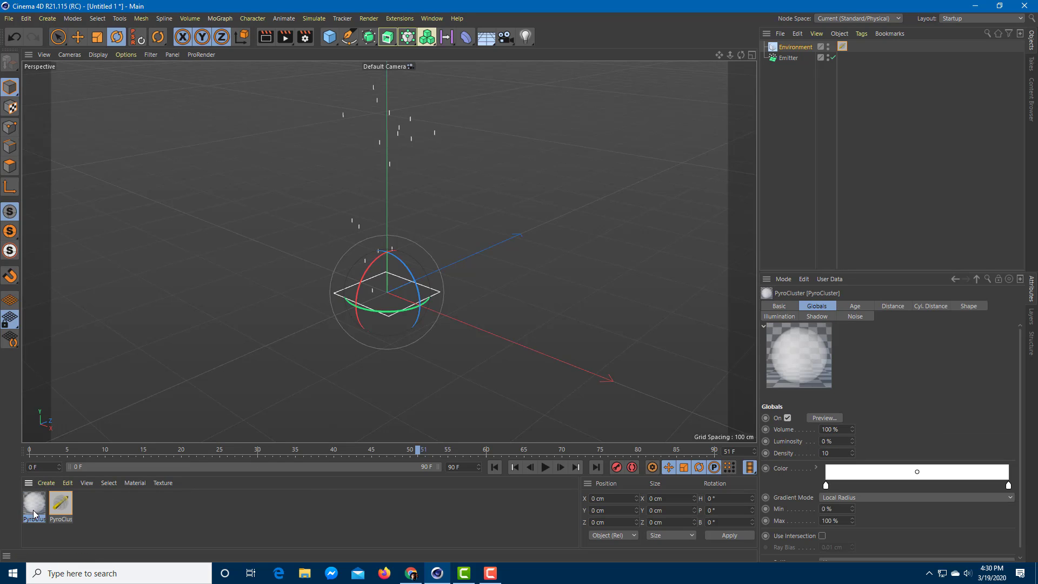
left_click_drag(34, 506, 777, 61)
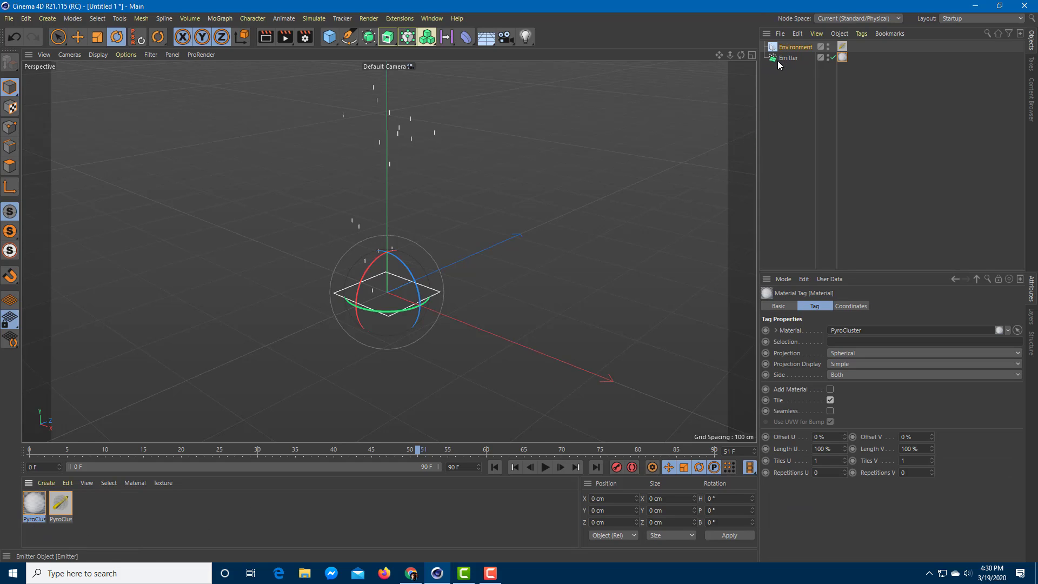
left_click(794, 58)
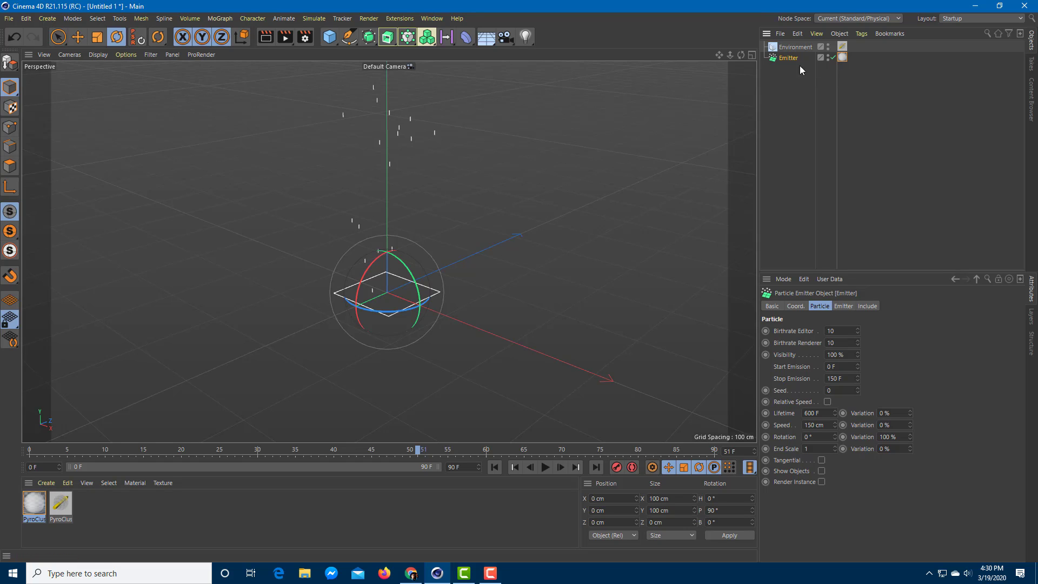
left_click_drag(292, 450, 447, 448)
Choose the Screen 320 x 240 output preset and close Render Settings
left_click(306, 39)
left_click(434, 73)
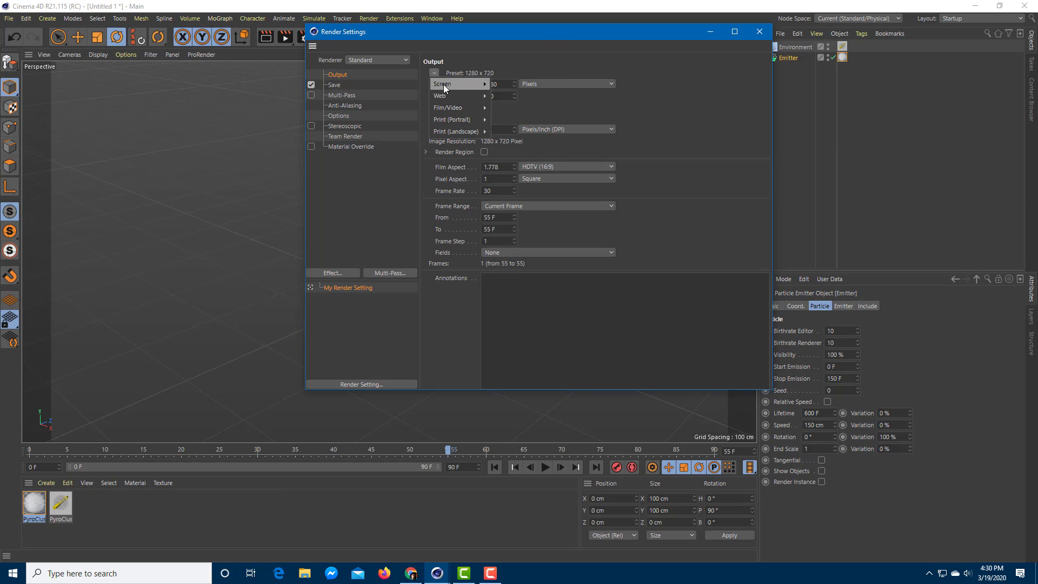
mouse_move(481, 84)
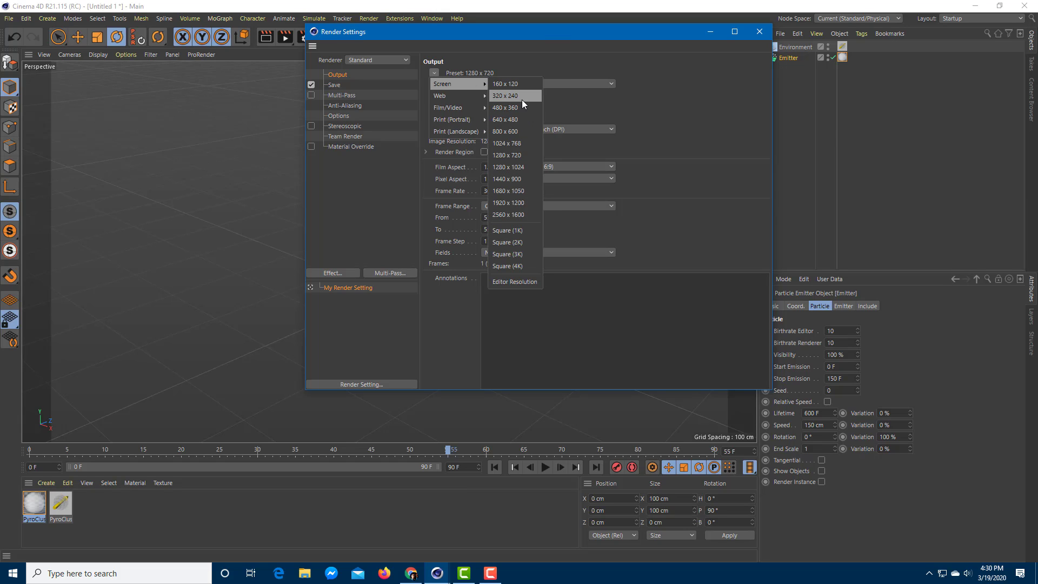
left_click(516, 96)
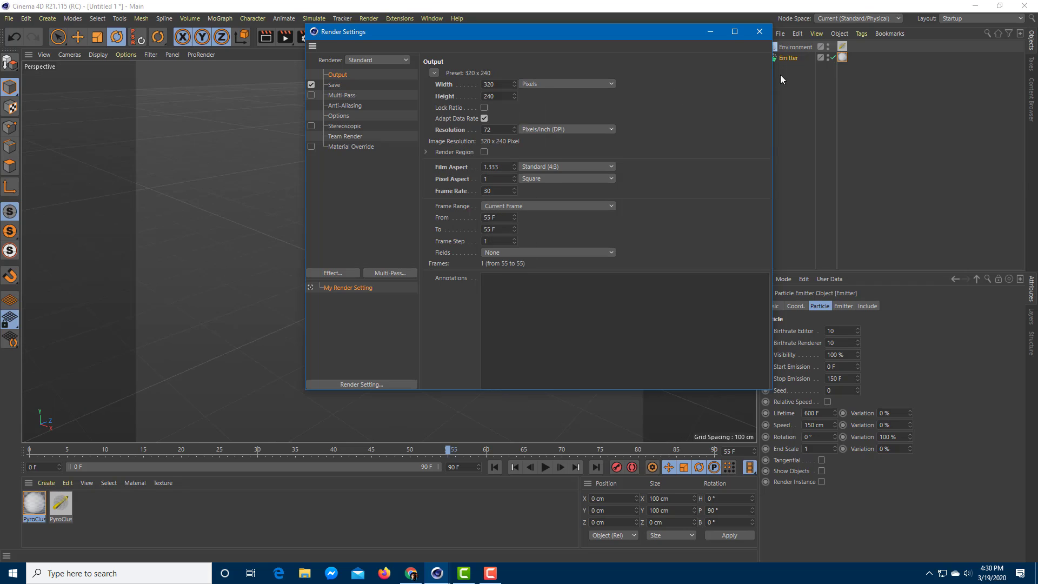
left_click(758, 31)
left_click_drag(523, 208, 494, 245, "alt")
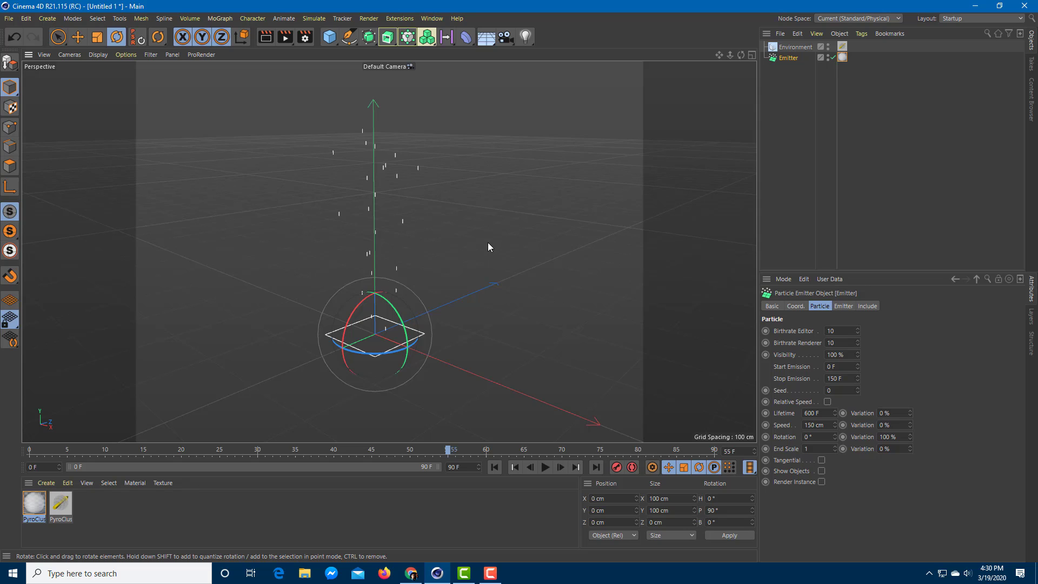
Render frame 57 to the Picture Viewer, zoom in on the smoke, and close it
left_click_drag(273, 450, 463, 450)
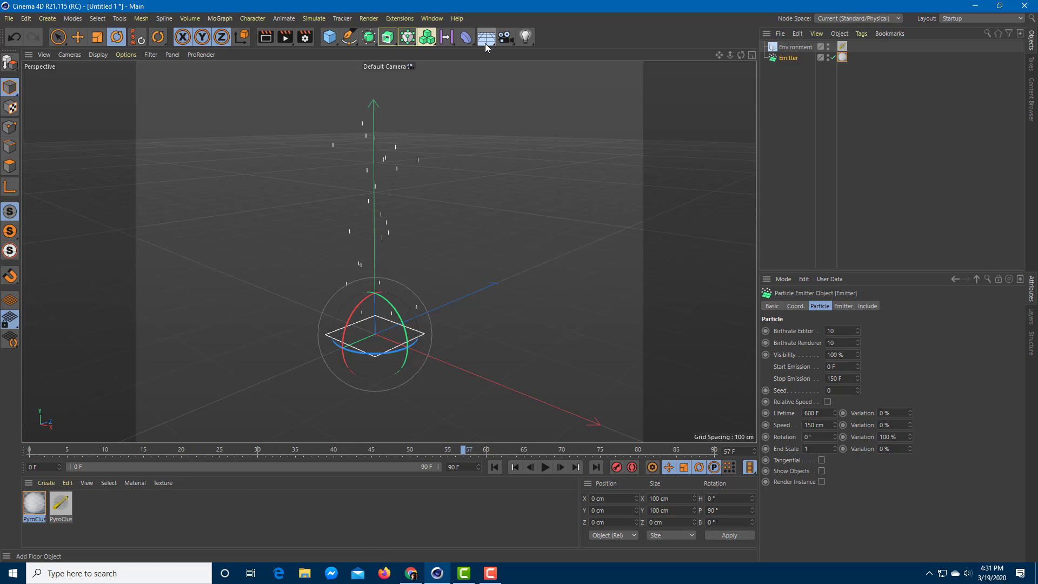
left_click(284, 38)
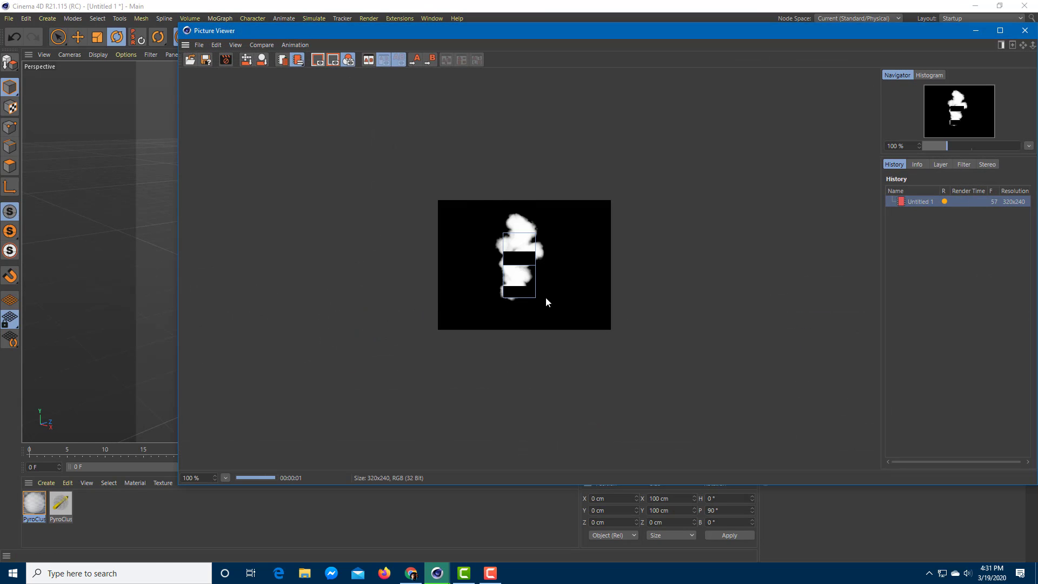
scroll(515, 260, "up", 2)
scroll(515, 260, "up", 1)
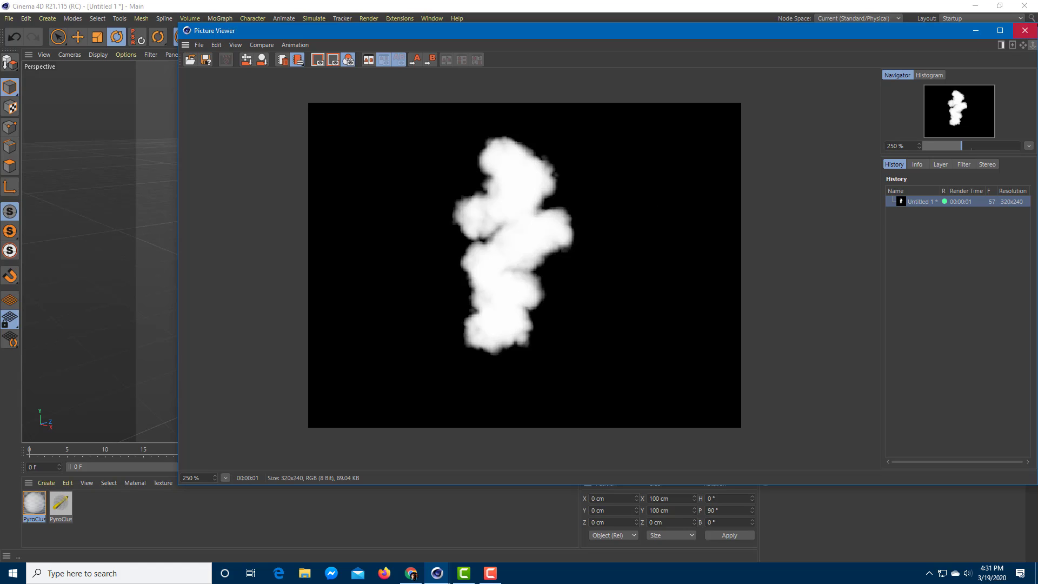
left_click(1025, 31)
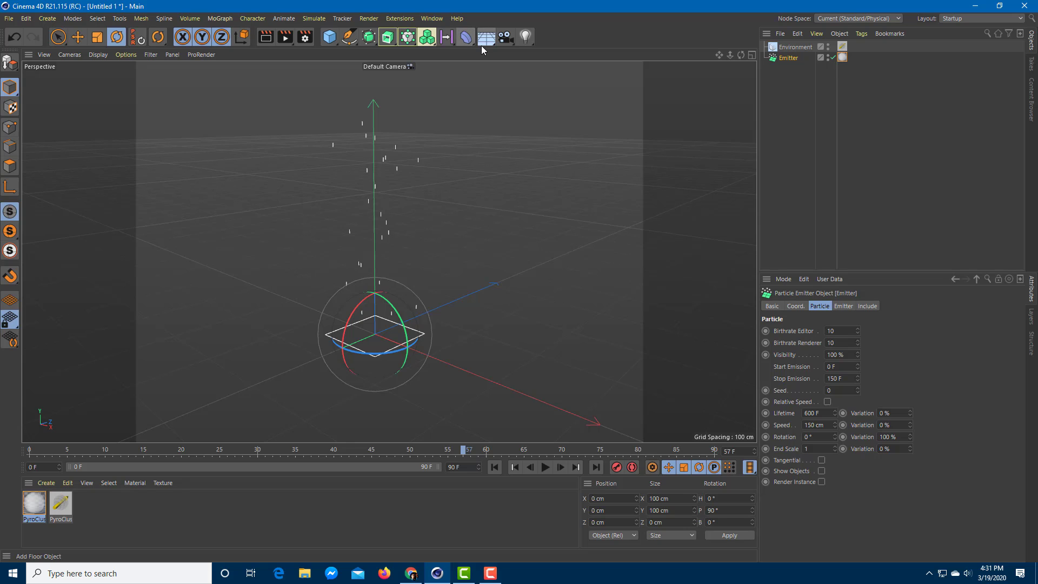
Add a Physical Sky and render the frame to the Picture Viewer to check it
left_click_drag(488, 40, 598, 54)
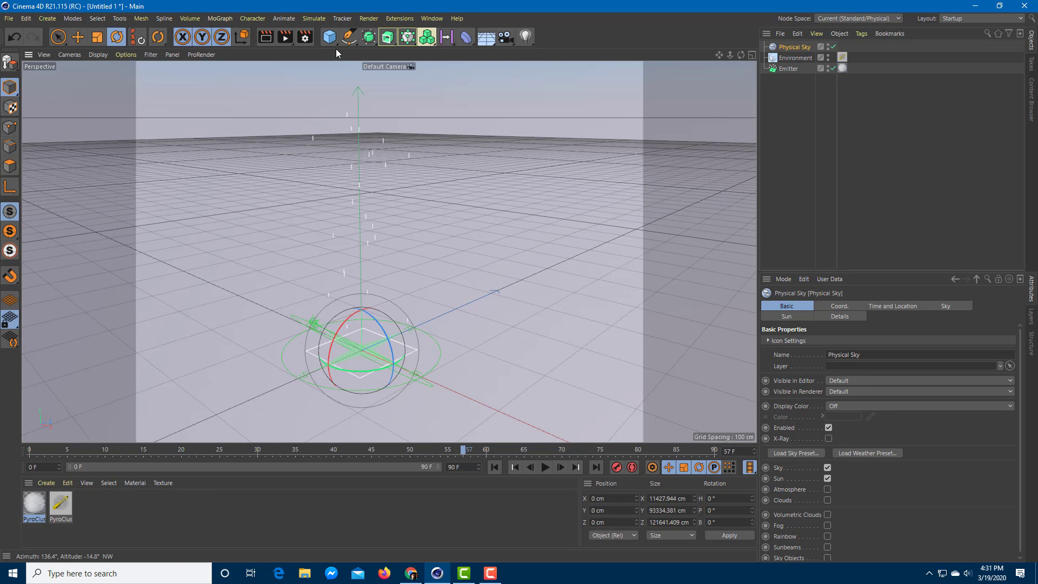
left_click(288, 39)
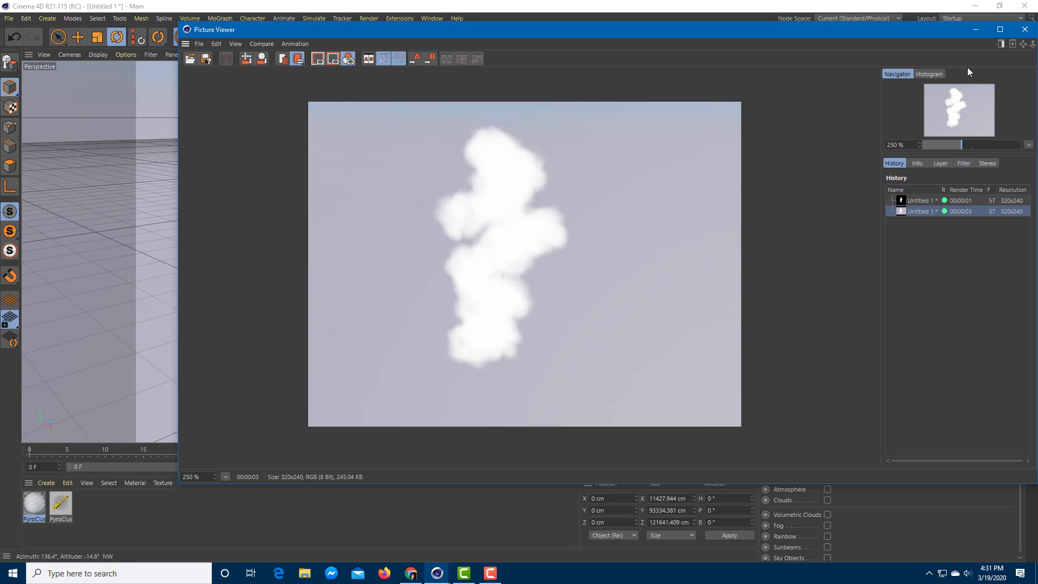
left_click(1025, 29)
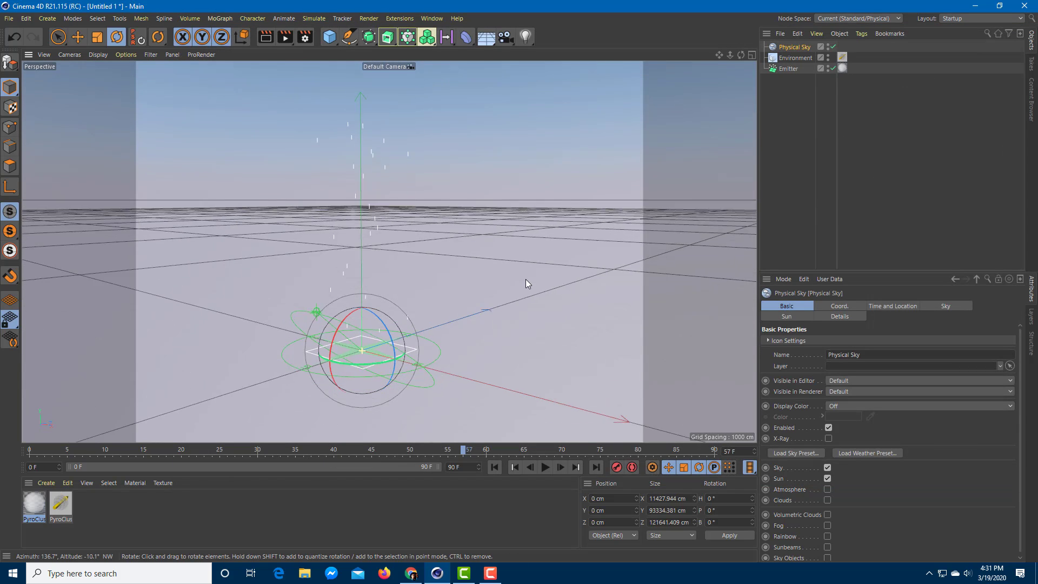
Do a Ctrl+R viewport render, then re-render to the Picture Viewer and close it
key("ctrl+r")
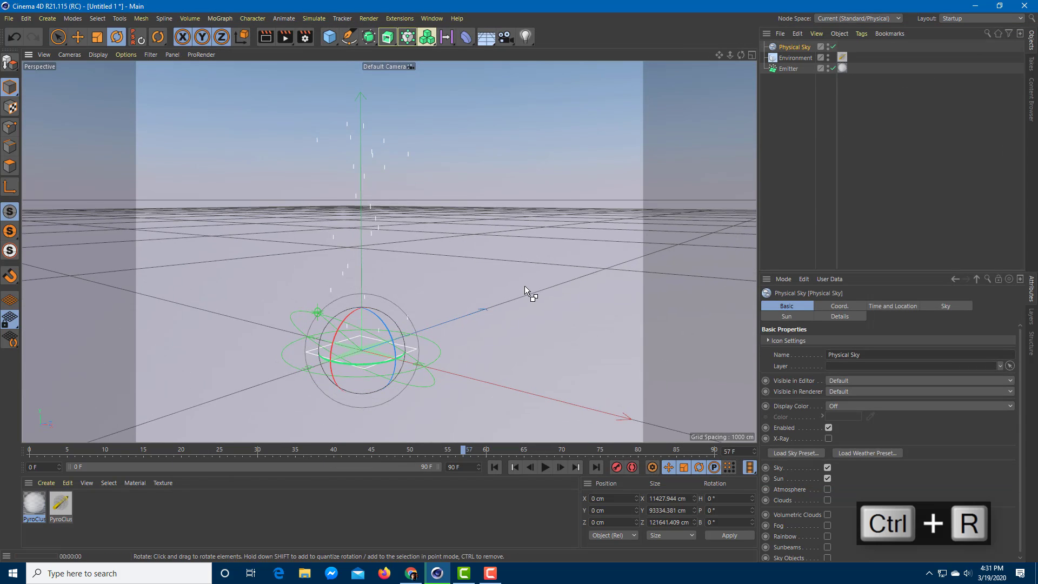
left_click(437, 300)
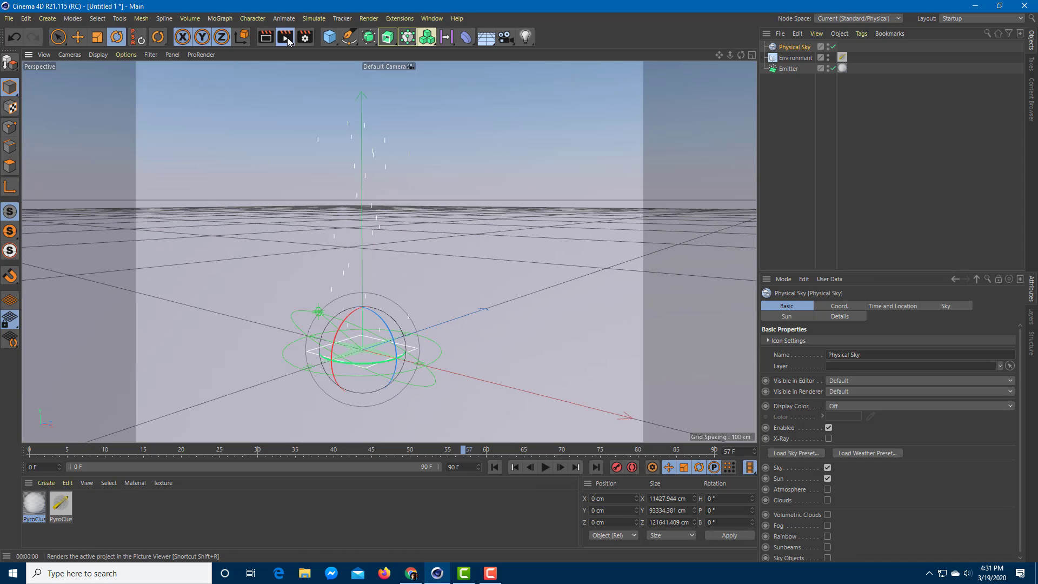
left_click(287, 37)
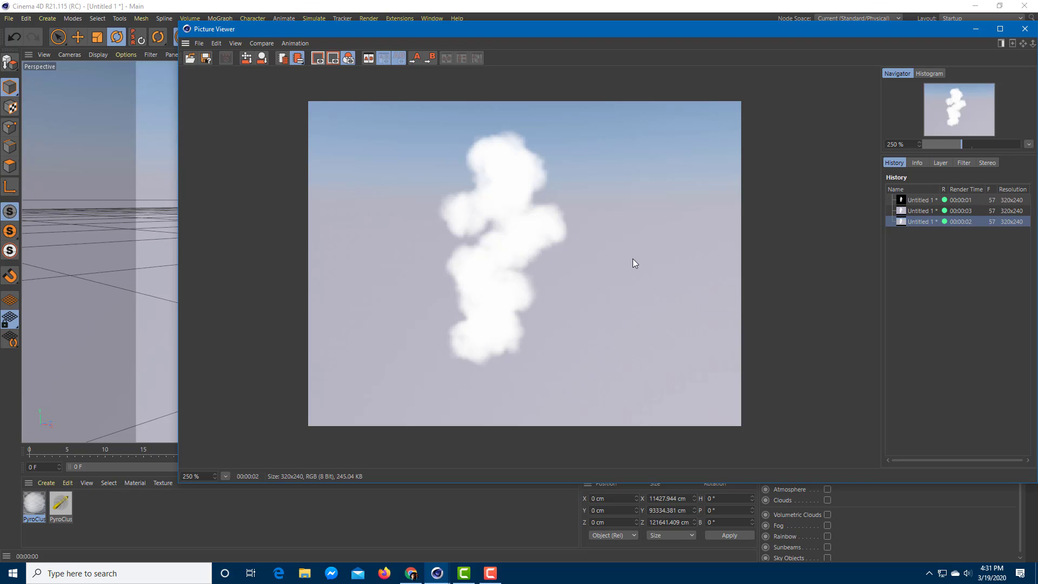
left_click(1024, 28)
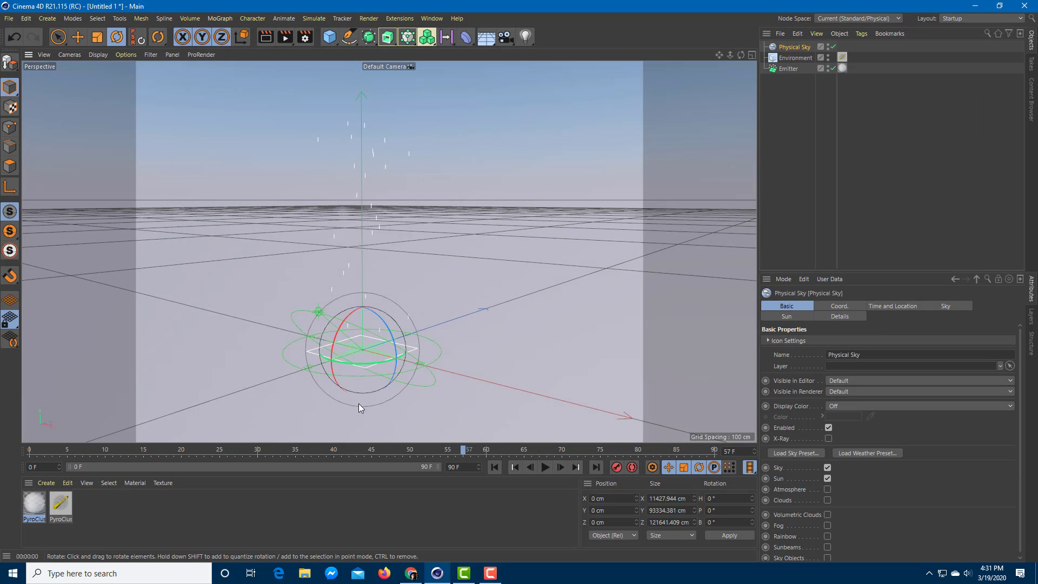
Set the animation end frame to 1000, then play and scrub back through the particles
left_click_drag(473, 469, 406, 468)
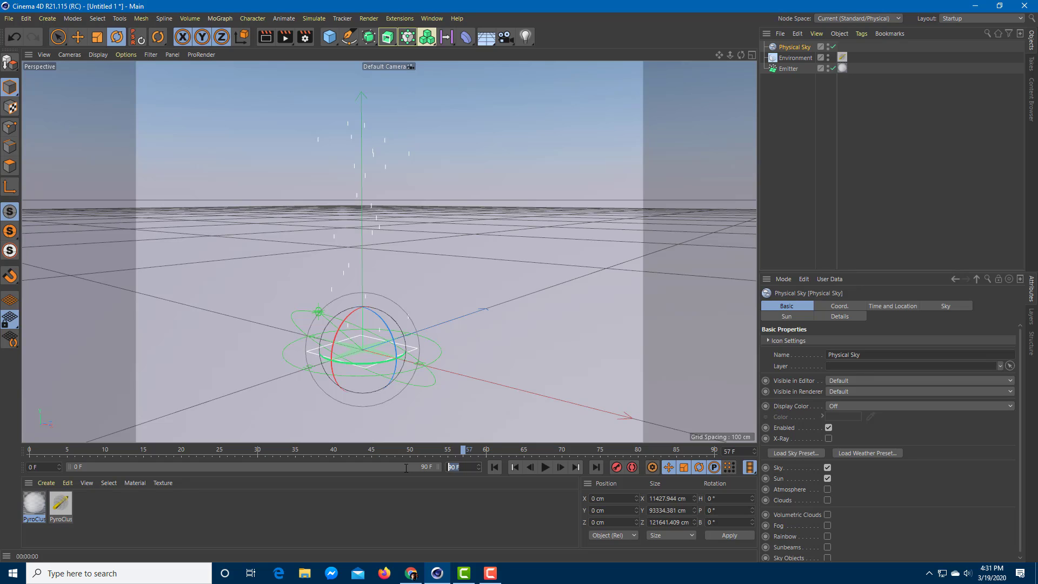
type("1000")
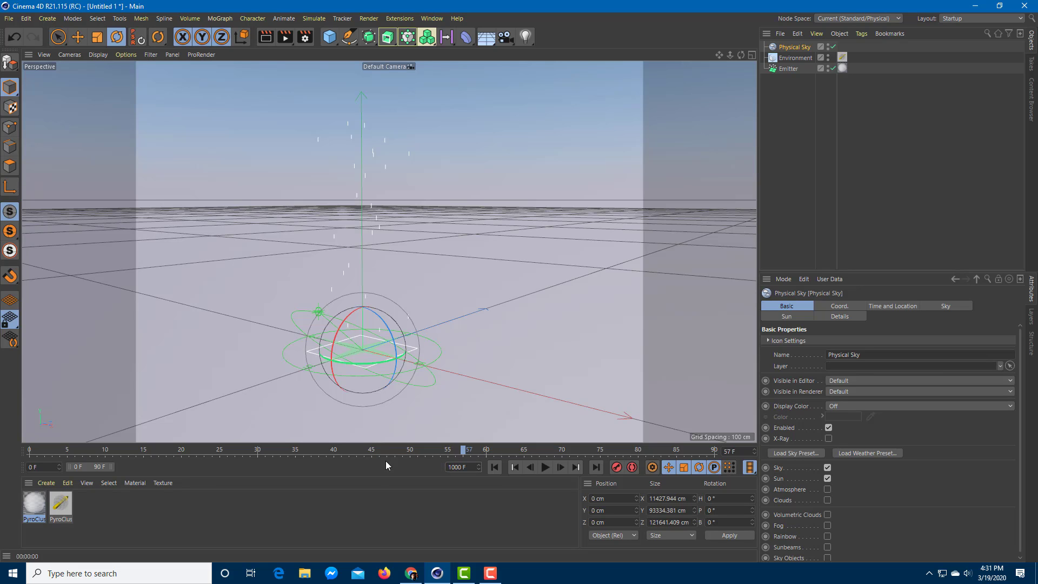
double_click(117, 468)
left_click(186, 457)
key("F8")
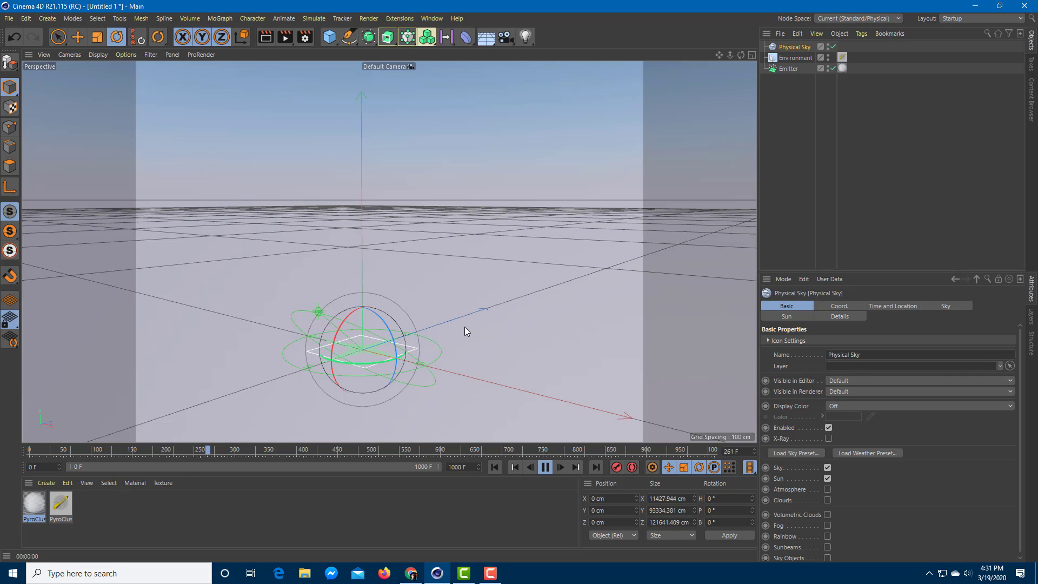
key("F8")
left_click_drag(239, 449, 130, 449)
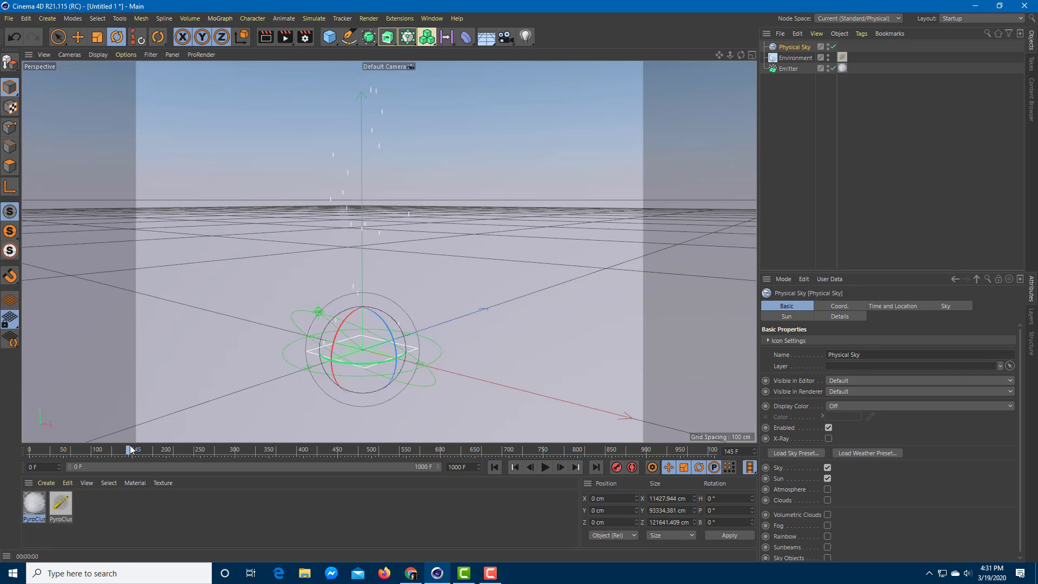
Set the Emitter's Stop Emission to 1000 F and preview the playback
left_click(797, 68)
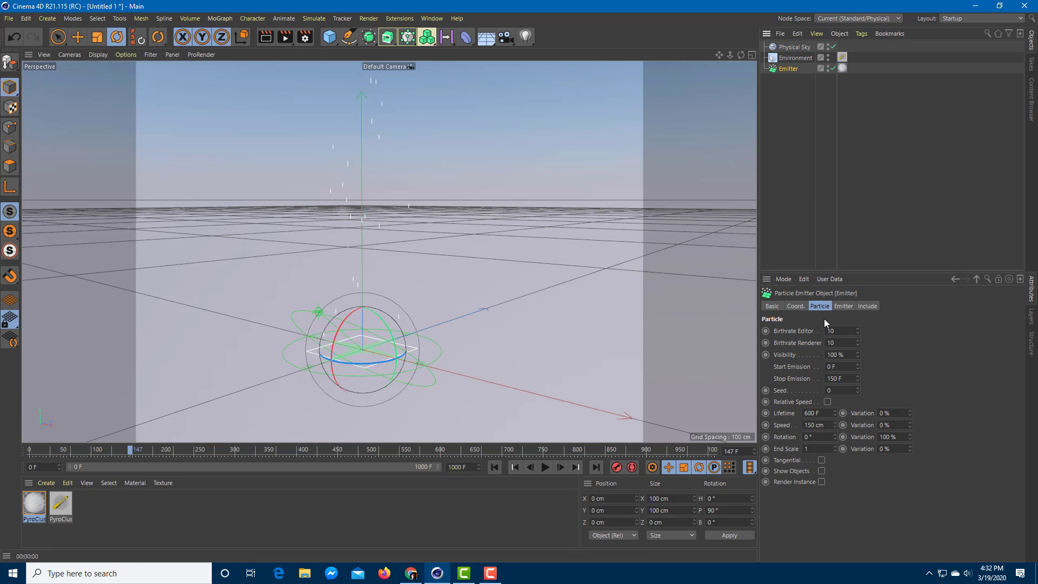
left_click_drag(841, 378, 809, 387)
key("space")
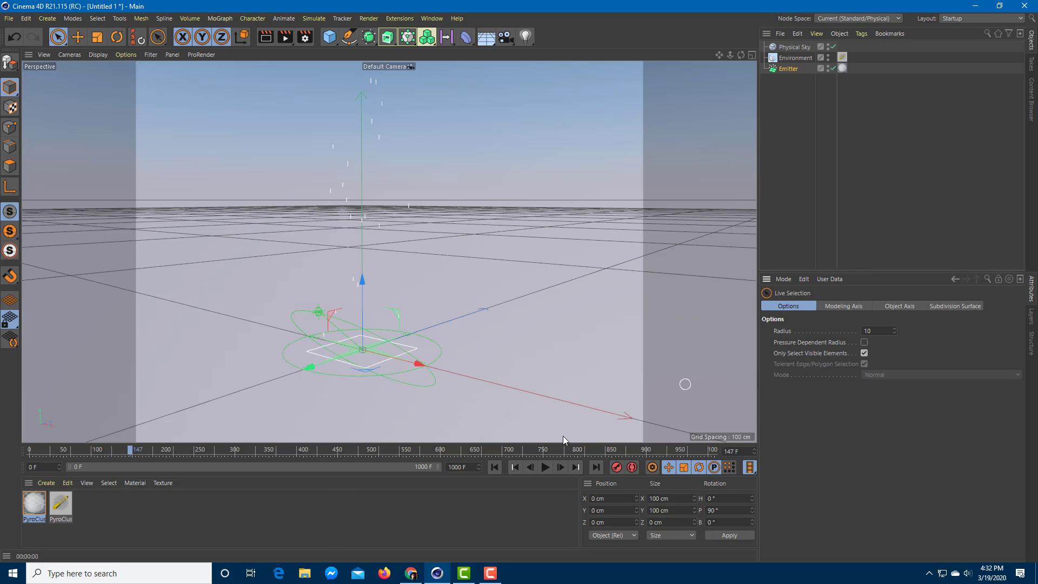
left_click(546, 468)
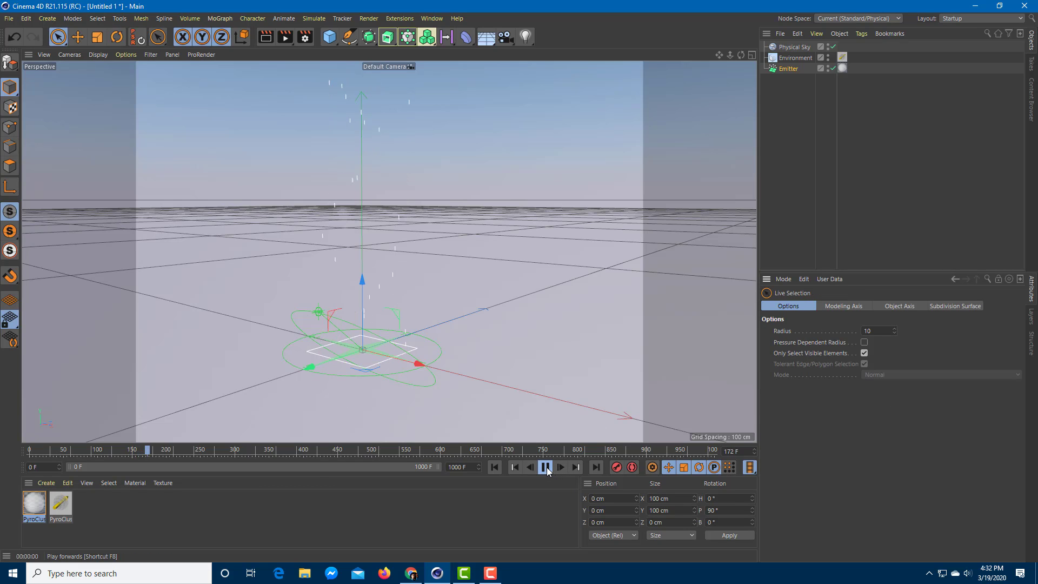
left_click(546, 467)
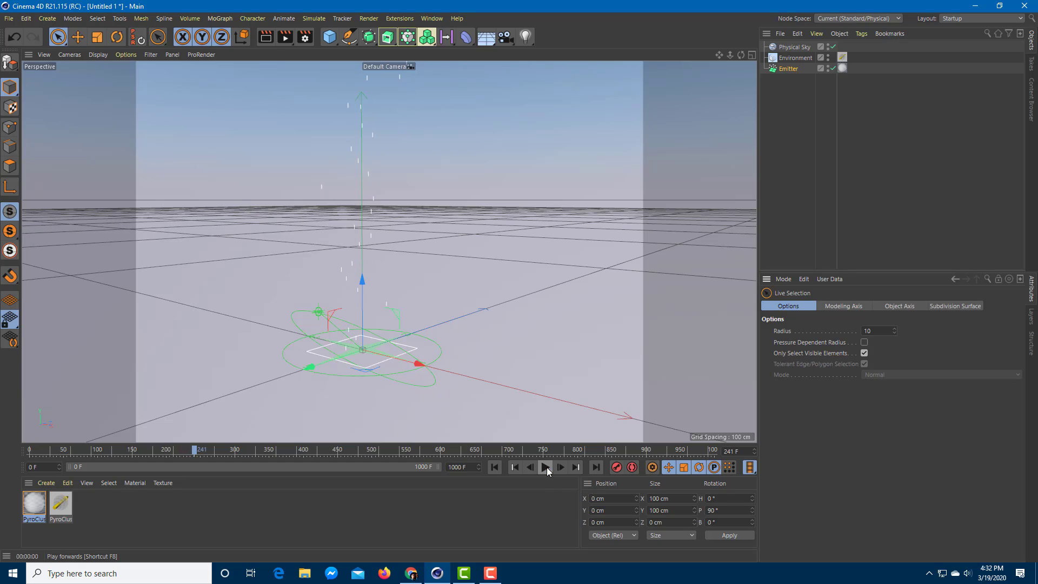
Raise the Emitter's Birthrate Editor and Renderer to 30 and replay the animation
left_click(787, 70)
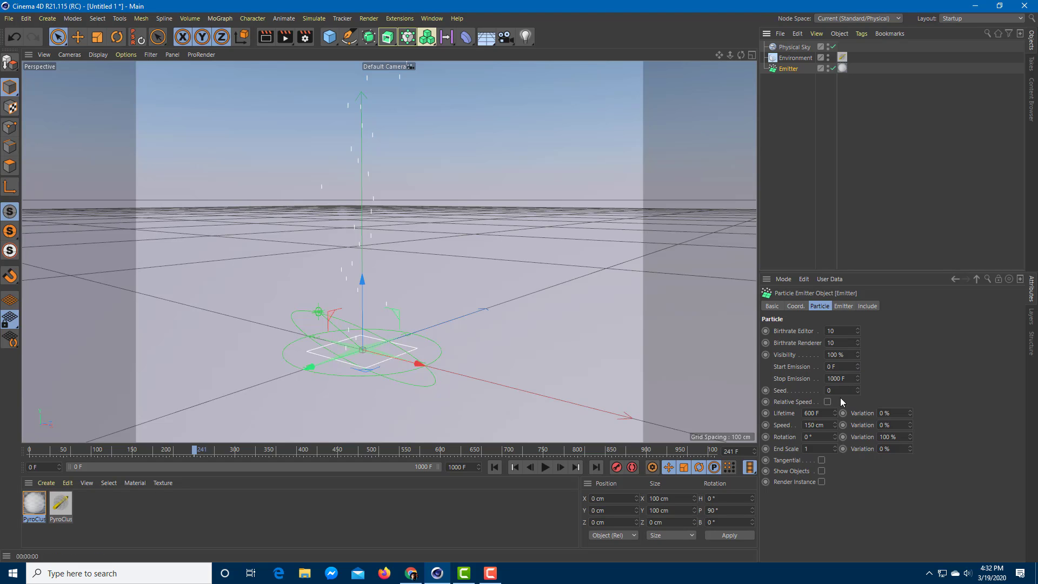
left_click(857, 335)
key("ctrl+z")
left_click_drag(858, 344, 858, 338)
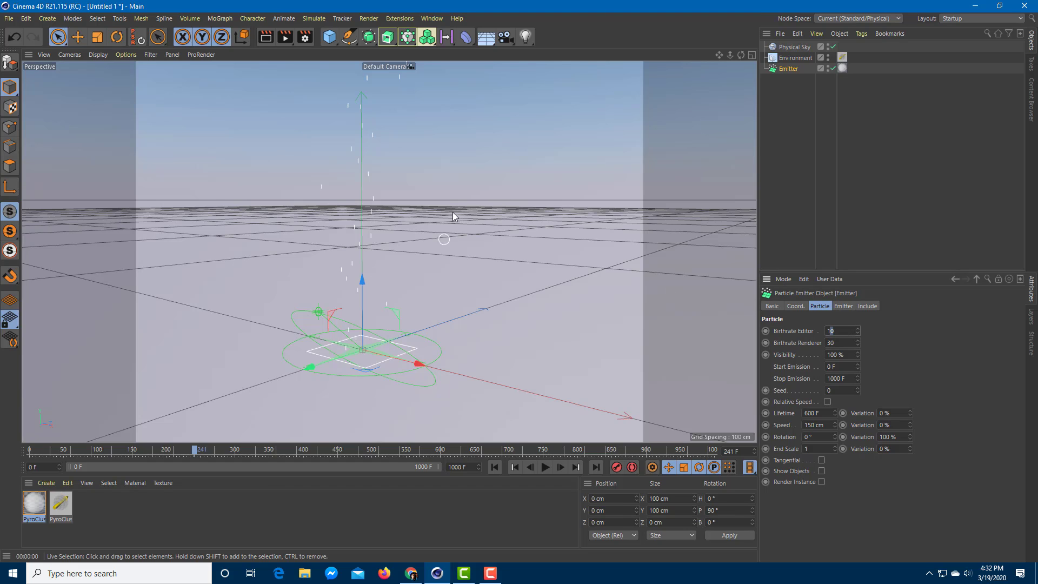
left_click_drag(858, 331, 721, 362)
left_click(310, 450)
key("F8")
key("F8")
left_click(848, 330)
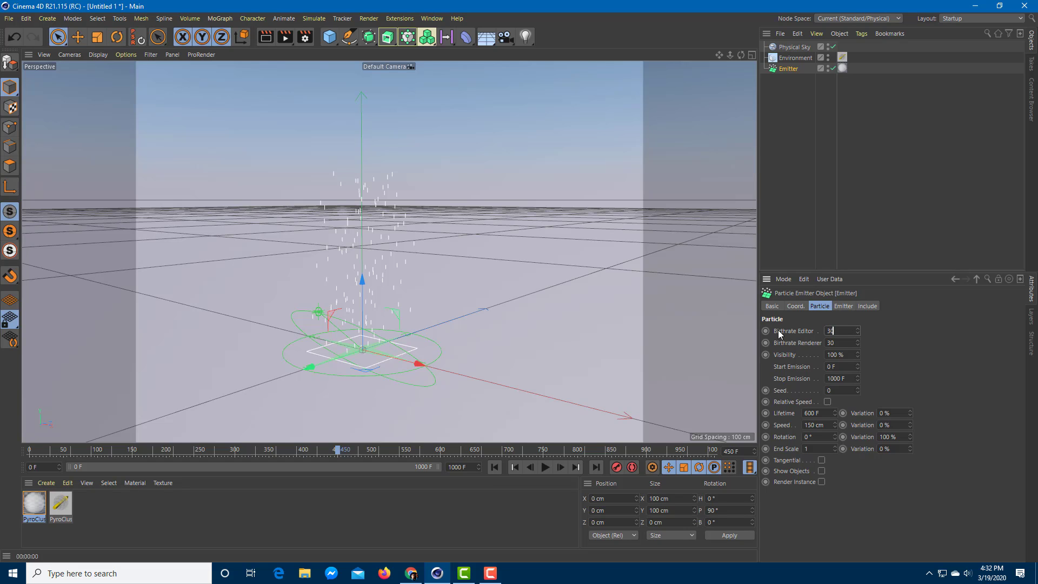
Shorten the Emitter's particle Lifetime while previewing the animation playback
left_click(308, 449)
key("F8")
key("F8")
left_click_drag(826, 416, 771, 412)
type("100")
key("F8")
key("F8")
left_click_drag(372, 450, 401, 452)
left_click(844, 330)
left_click_drag(822, 416, 774, 414)
type("1")
key("F8")
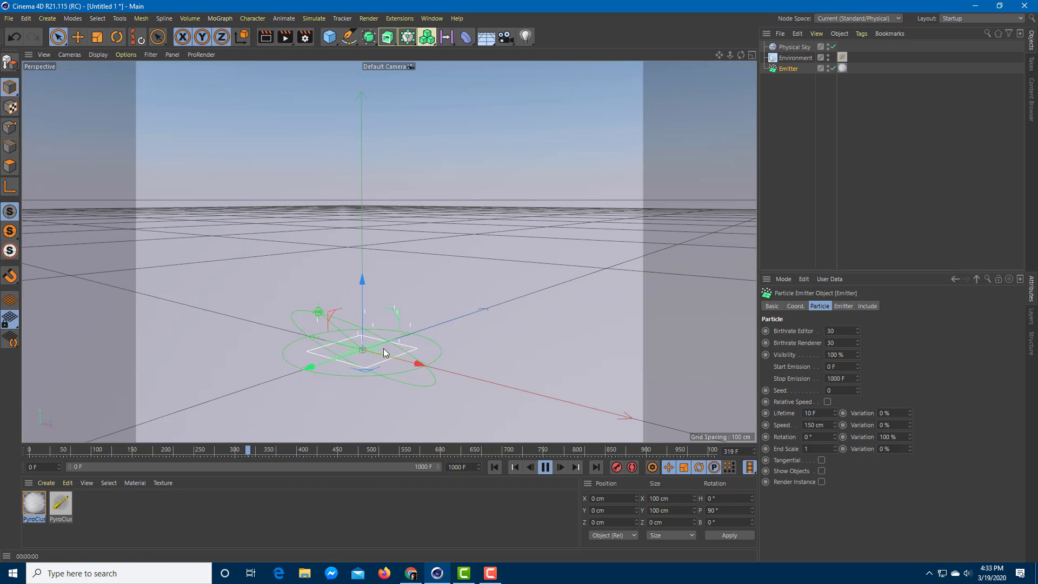
Set Lifetime to 114 F with 39% variation and Speed to 54 cm
left_click_drag(835, 412, 833, 432)
left_click_drag(910, 413, 892, 429)
left_click_drag(835, 426, 835, 453)
left_click(289, 452)
left_click_drag(833, 413, 833, 412)
left_click(203, 450)
key("F8")
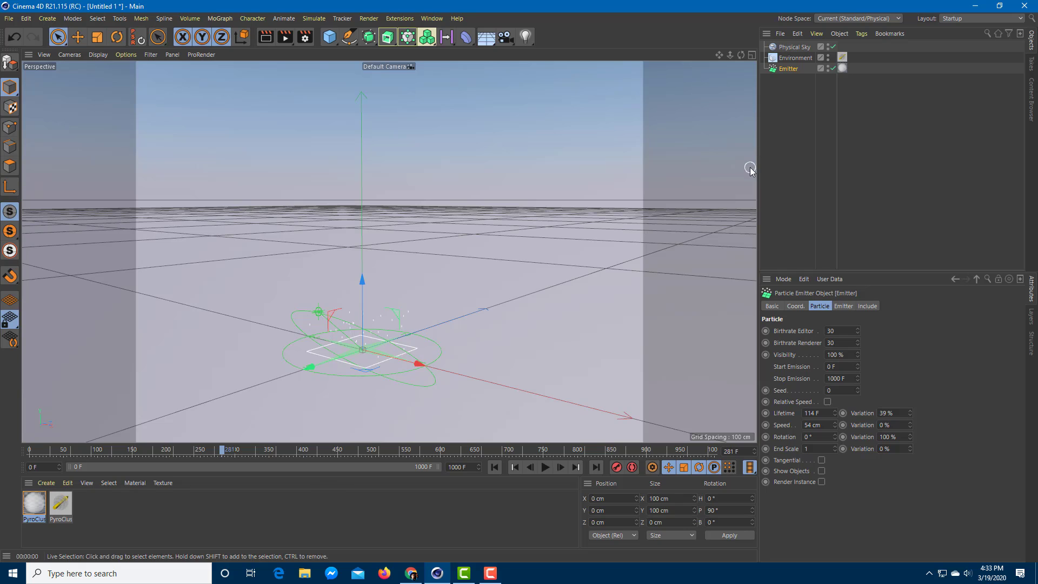
Disable the Physical Sky and start playback from a slightly later frame
left_click(833, 48)
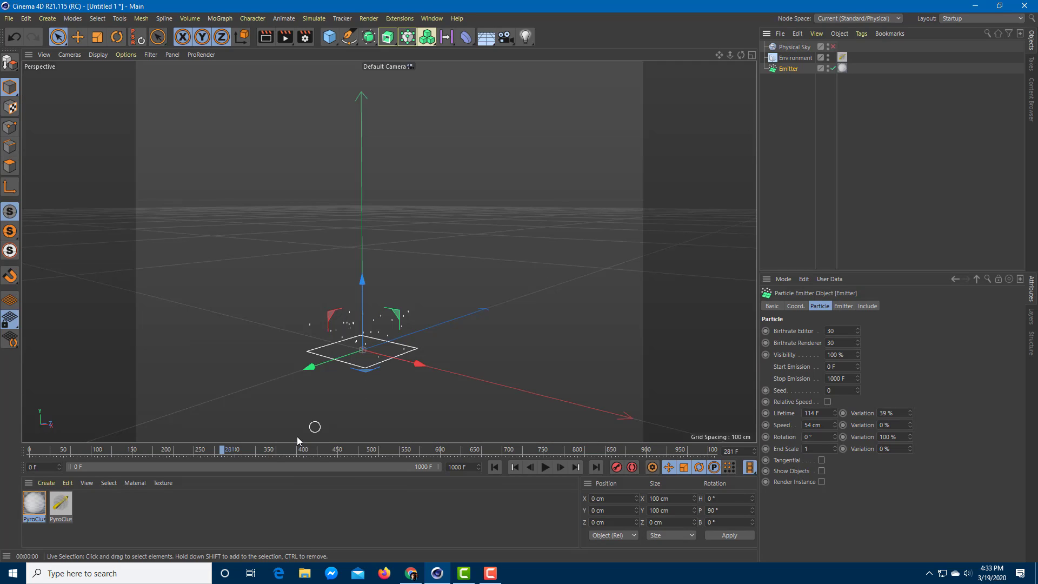
left_click(234, 450)
key("F8")
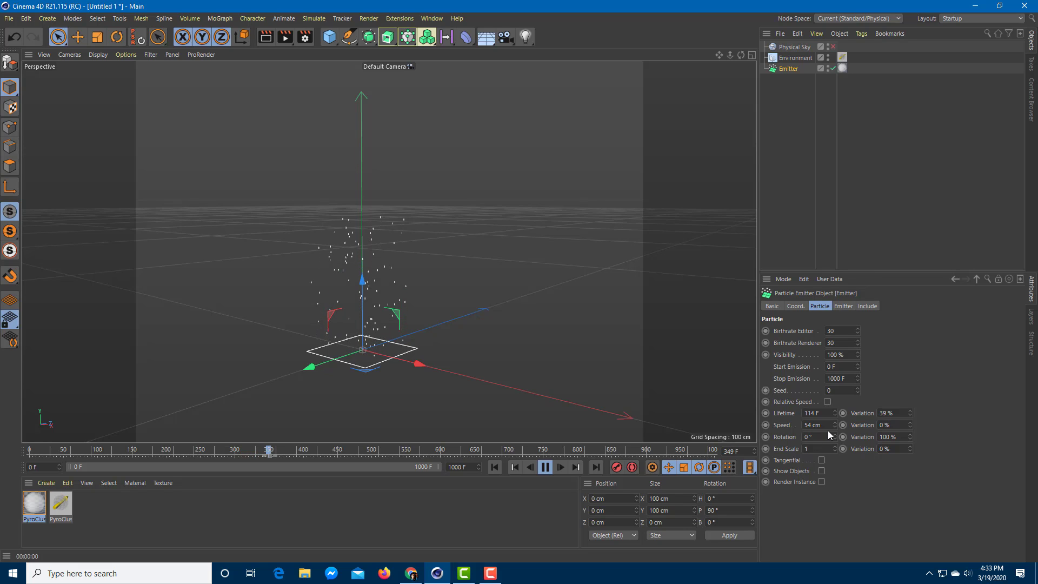
Give particles 44° rotation, end scale 1.38 with 100% variation, 18% speed variation; stop at frame 604
left_click_drag(834, 435, 836, 431)
left_click_drag(910, 449, 910, 442)
left_click_drag(835, 450, 835, 447)
left_click_drag(910, 428, 907, 424)
left_click(384, 452)
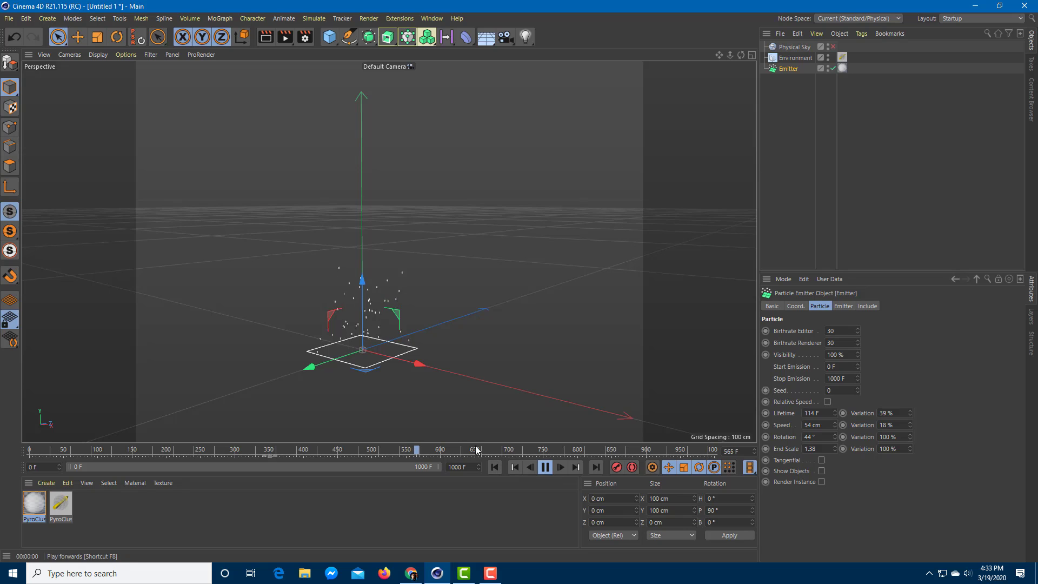
key("F8")
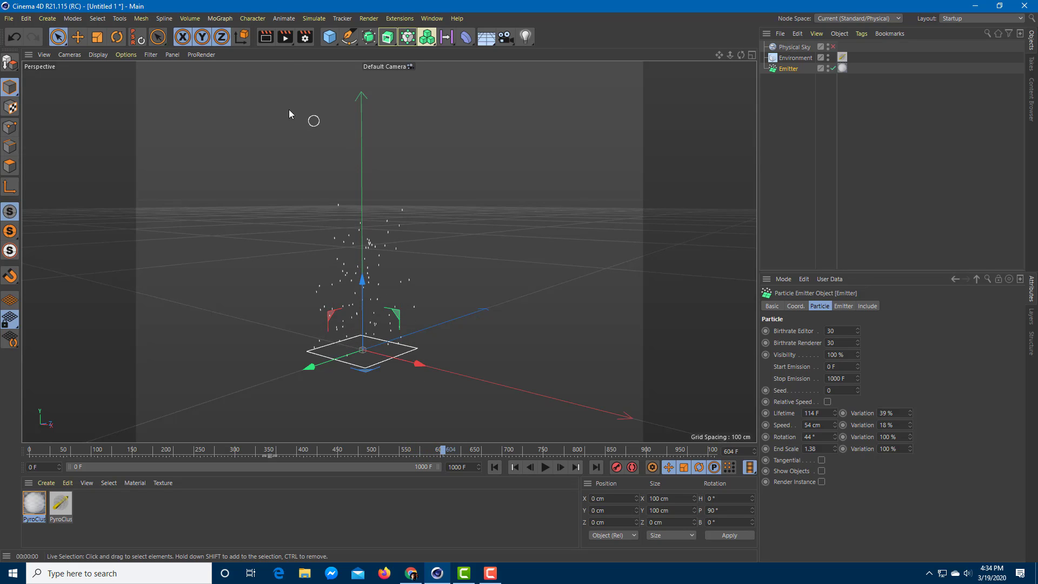
Test-render frame 604 on black in the Picture Viewer, stop the render, then re-enable Physical Sky
left_click(283, 37)
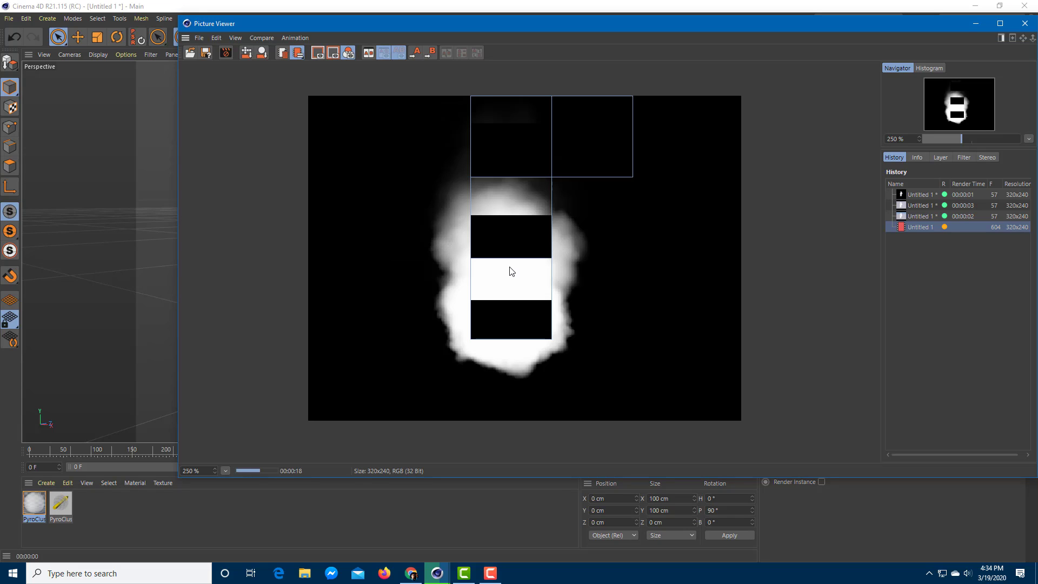
left_click(1025, 23)
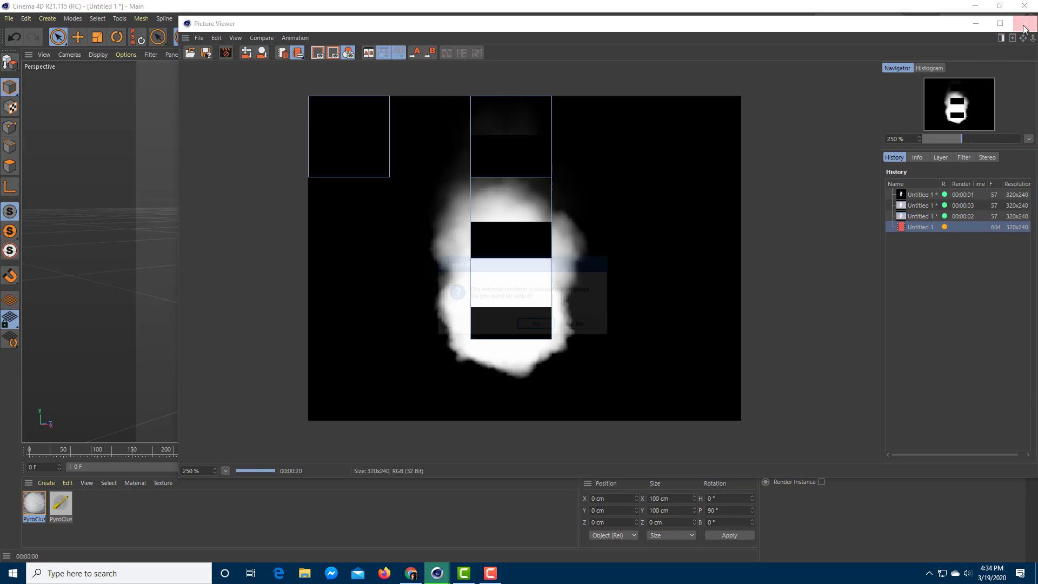
left_click(535, 325)
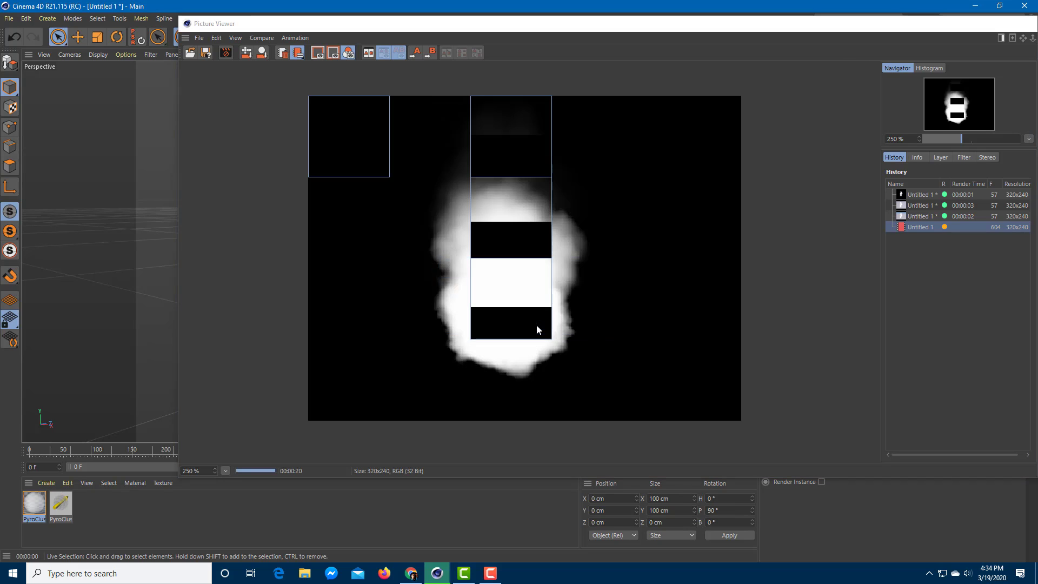
left_click(833, 47)
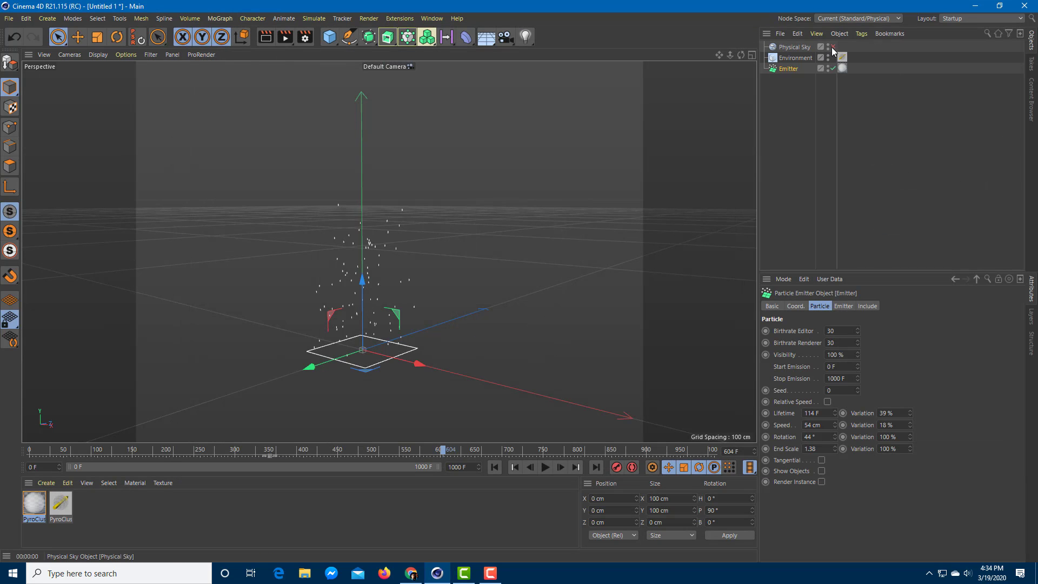
In Render Settings Output, set a Manual frame range from 400 to 420
left_click(305, 36)
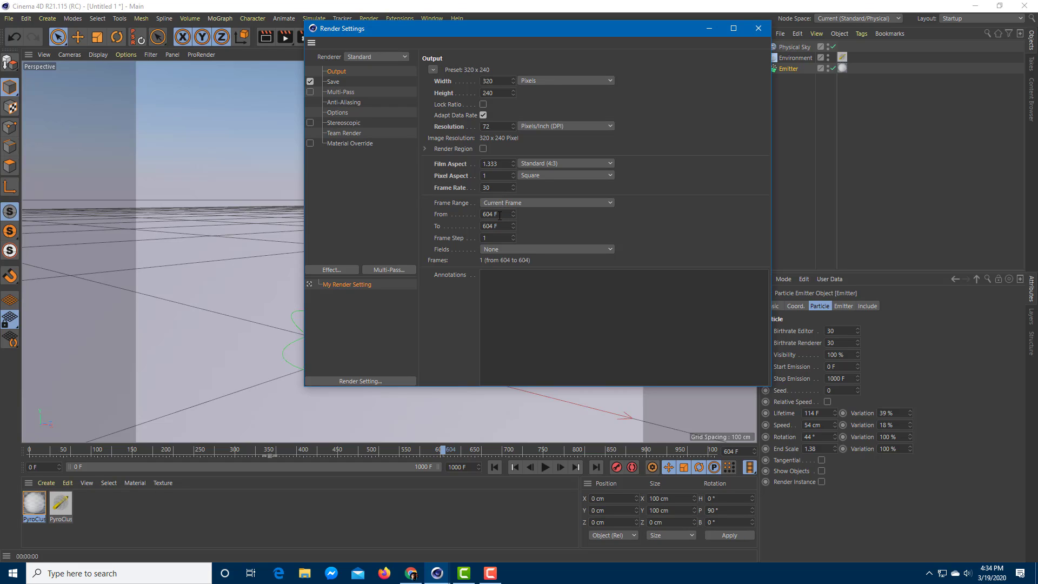
left_click_drag(464, 210, 470, 215)
type("400")
key("Tab")
type("5")
left_click_drag(496, 226, 445, 227)
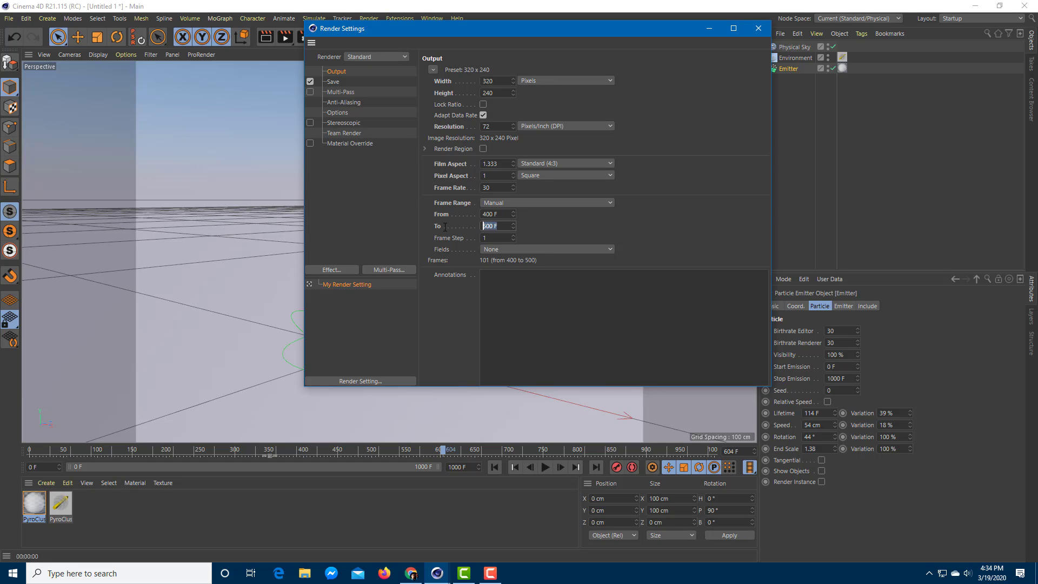
type("420")
left_click(497, 214)
left_click(757, 28)
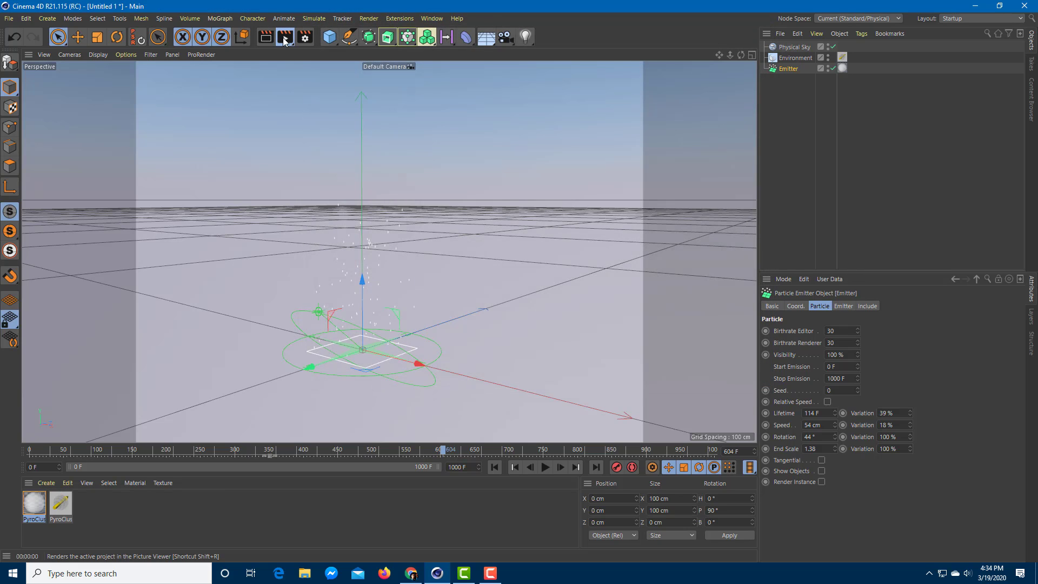
Render frames 400–420 to the Picture Viewer without a save file and play the sequence back
left_click(284, 39)
left_click(548, 324)
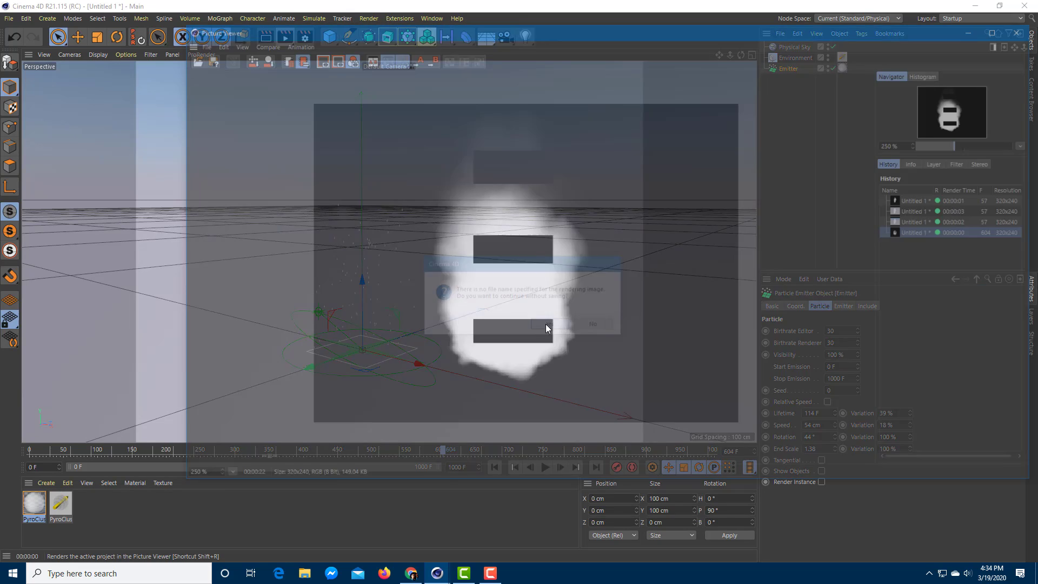
left_click_drag(703, 40, 614, 47)
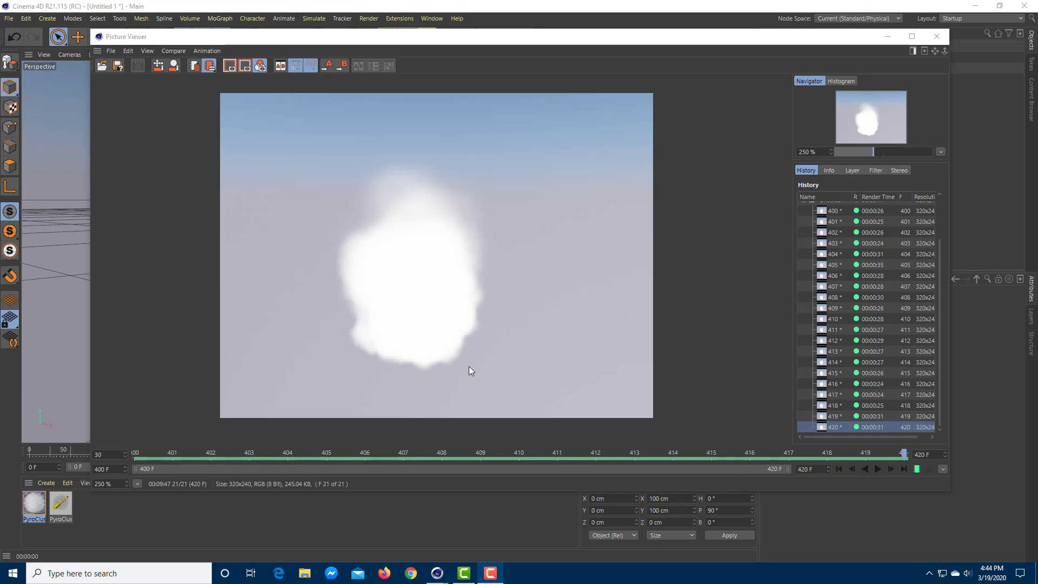
left_click(878, 469)
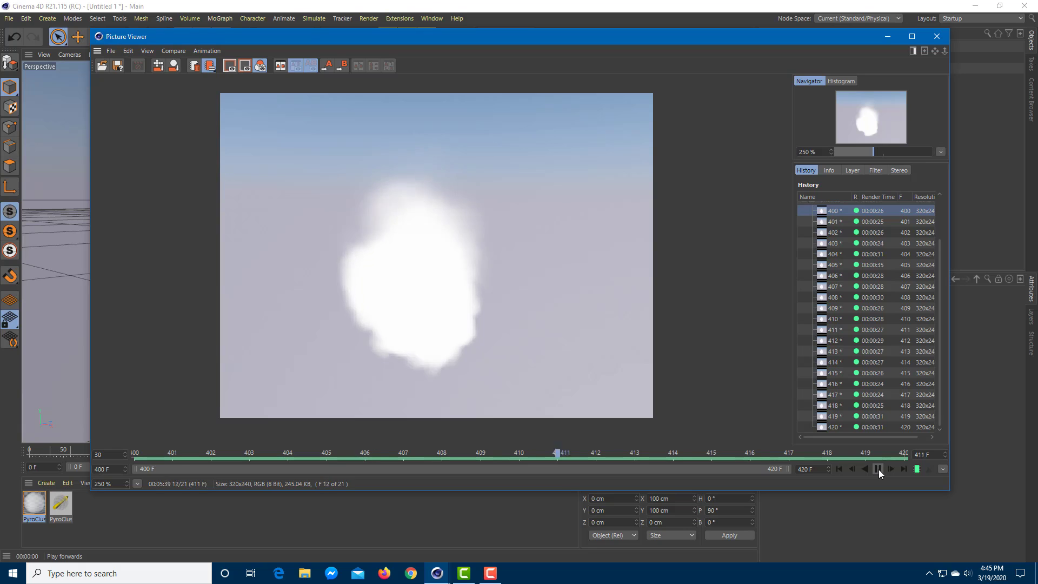